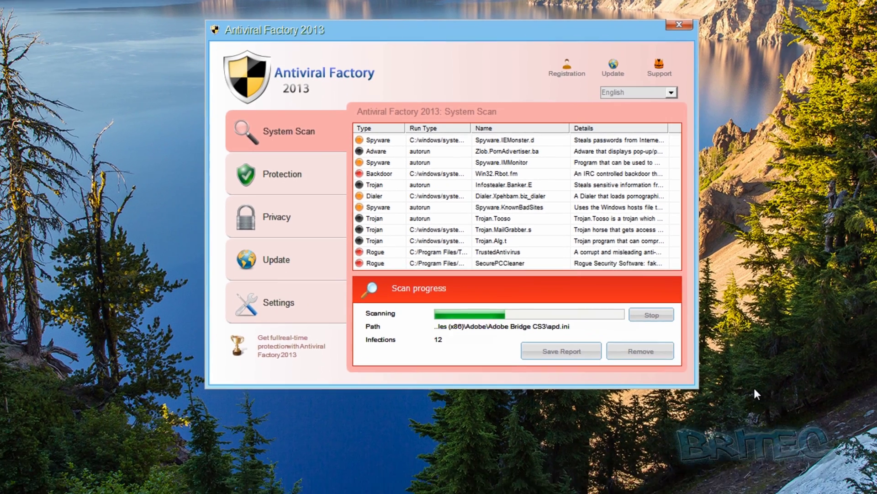
# Step: Start Task Manager from the taskbar menu to end the rogue process; it gets blocked as infected
pyautogui.rightClick(478, 489)
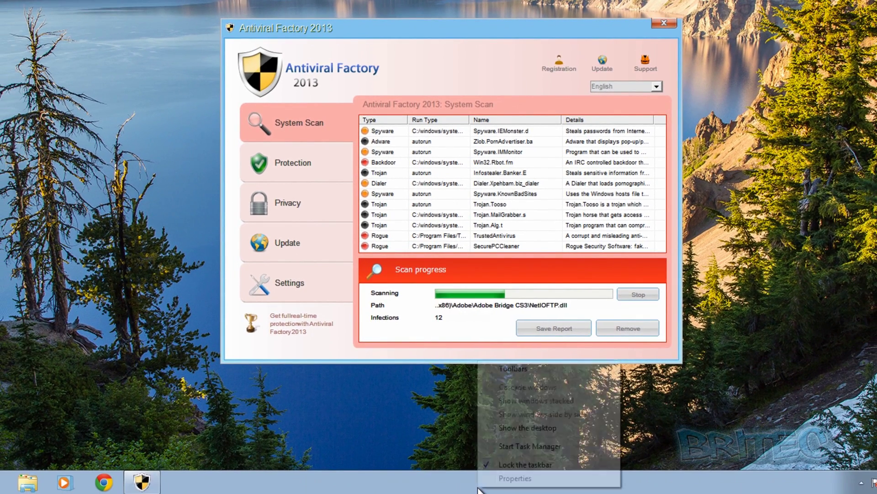
pyautogui.click(511, 446)
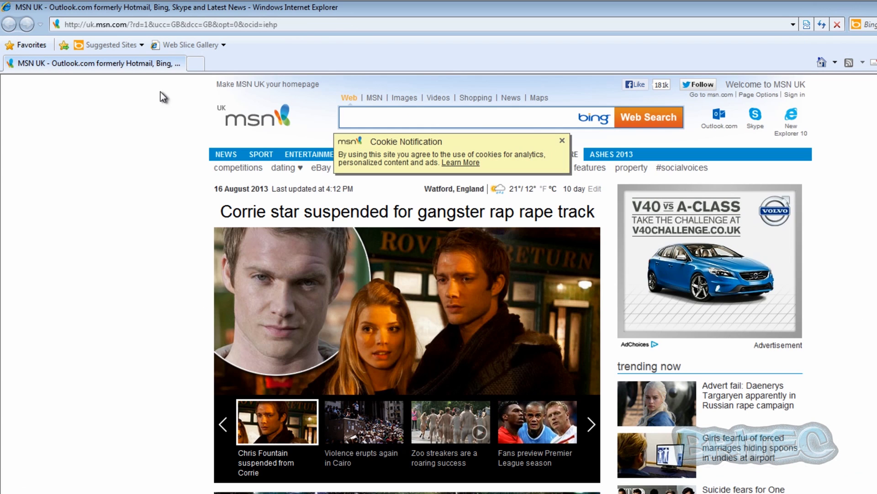
# Step: Try to reach Google by entering 'goo' in the Internet Explorer address bar
pyautogui.click(169, 22)
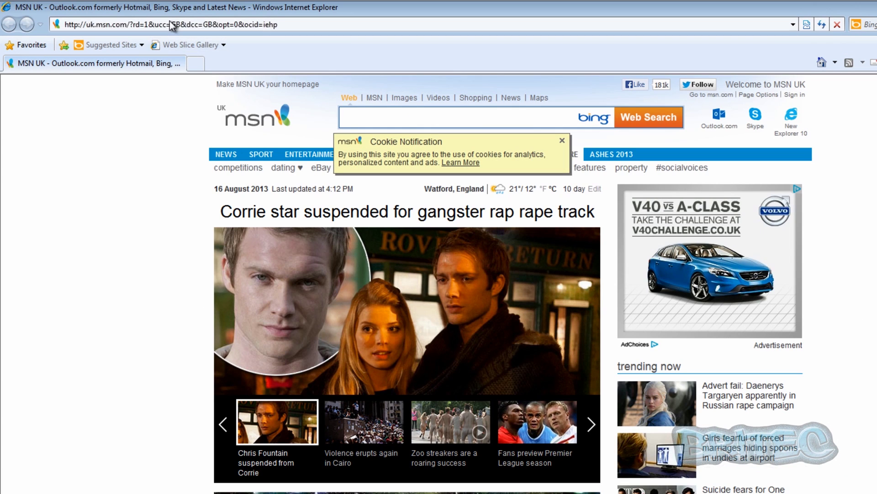
pyautogui.write('google')
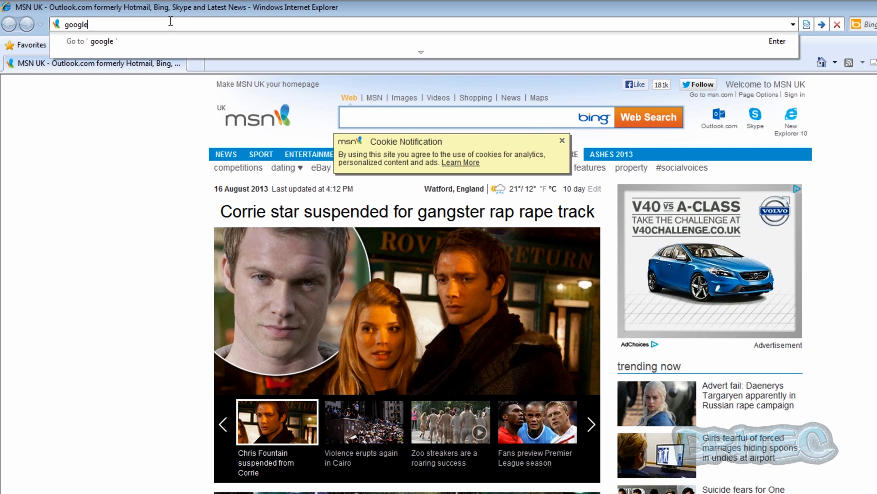
pyautogui.press('Return')
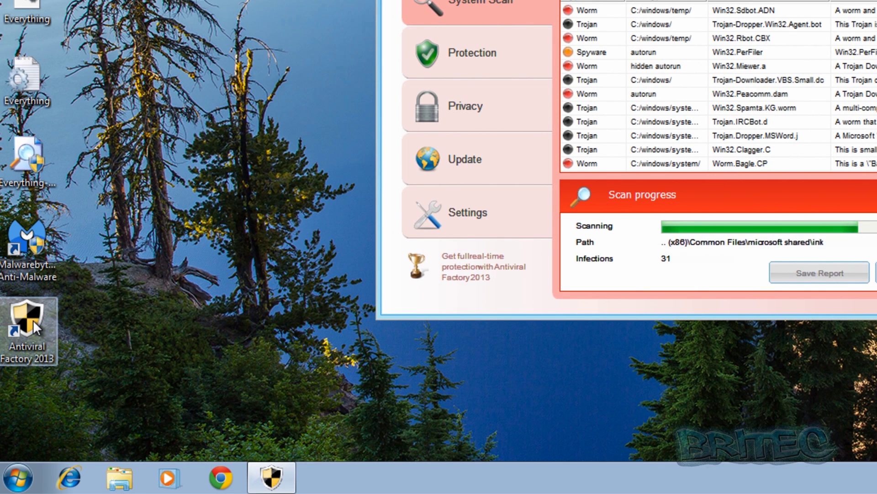
# Step: Inspect the rogue shortcut's Properties, highlighting its target and ProgramData start-in path
pyautogui.rightClick(32, 319)
pyautogui.click(78, 308)
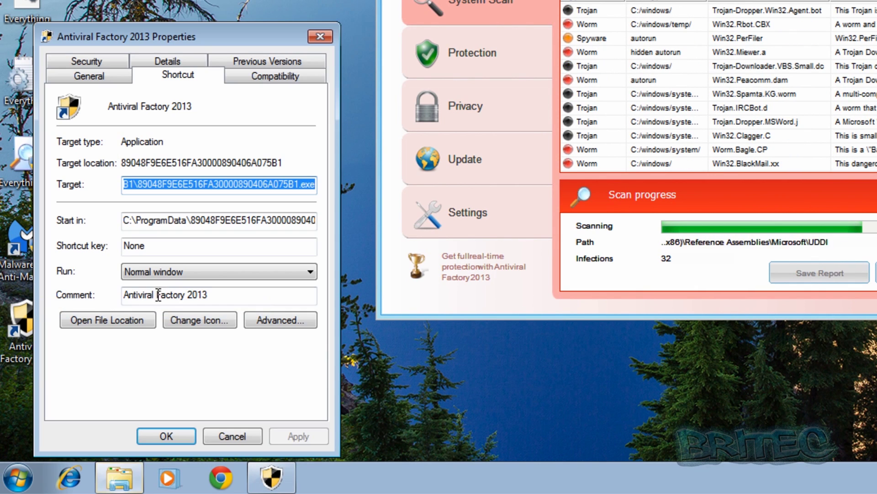
pyautogui.click(178, 185)
pyautogui.moveTo(179, 185); pyautogui.dragTo(158, 185)
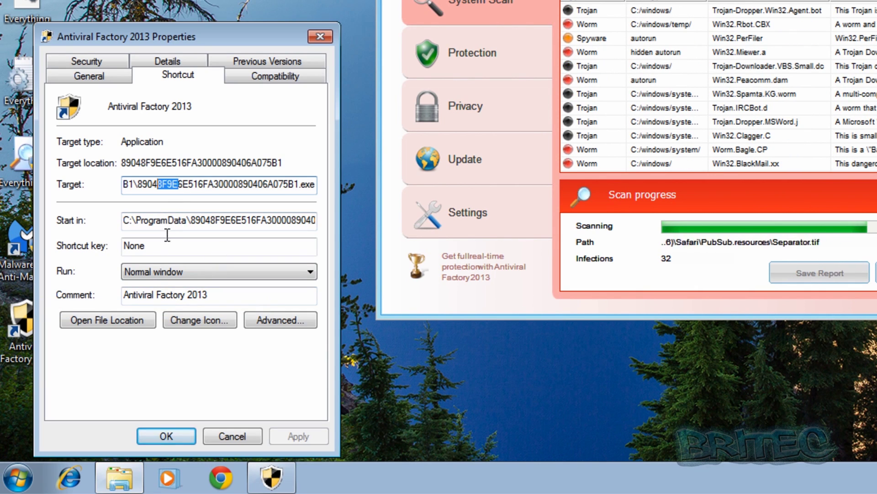
pyautogui.moveTo(125, 221); pyautogui.dragTo(190, 227)
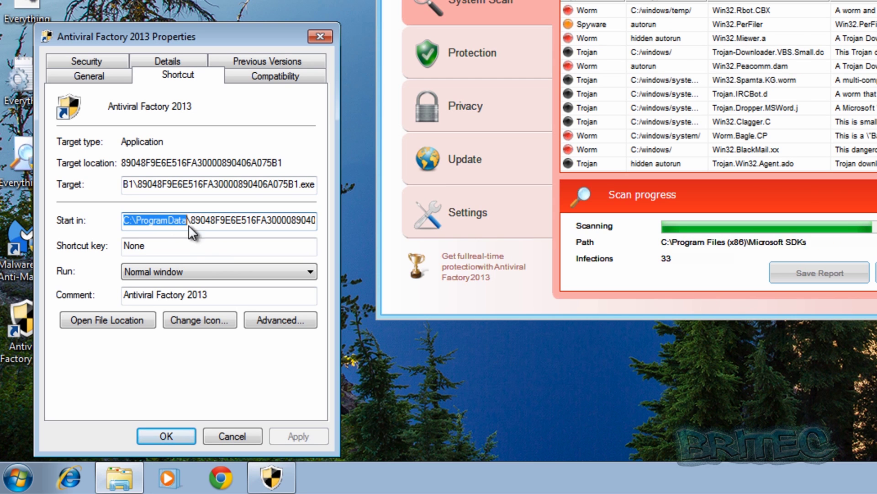
pyautogui.click(222, 435)
# Step: Open Computer and enable showing hidden files, folders and drives in Folder Options
pyautogui.click(19, 477)
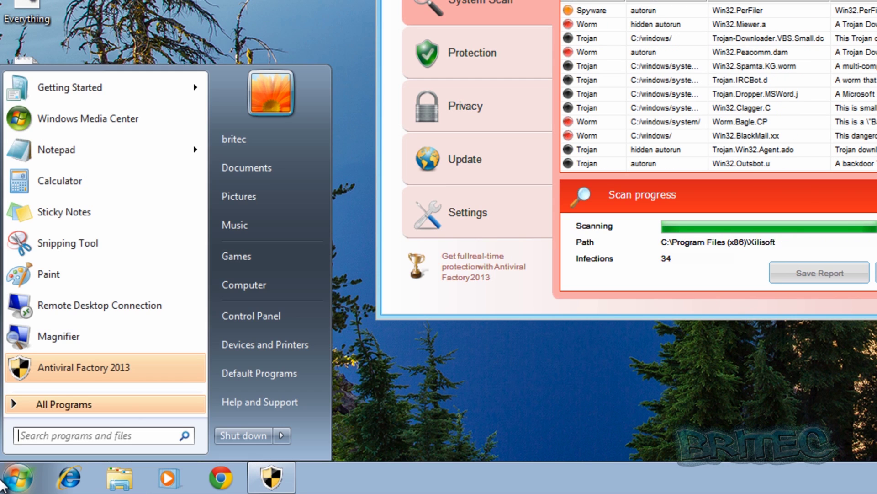
pyautogui.click(245, 282)
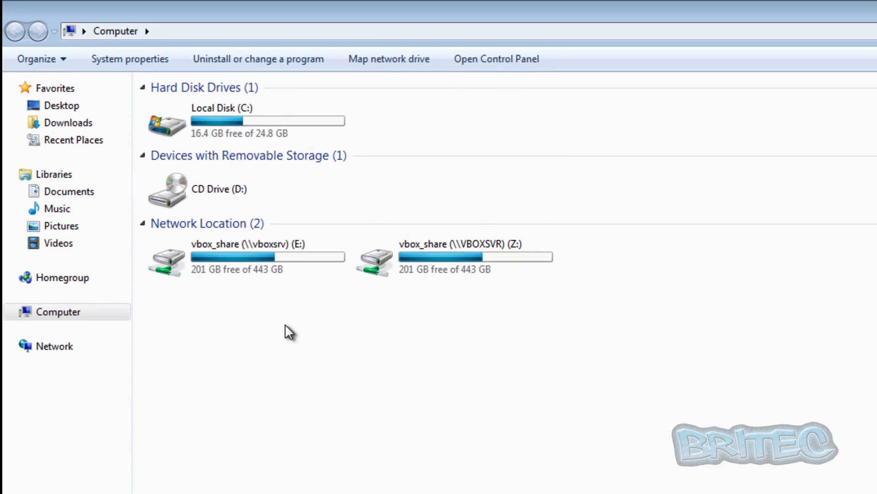
pyautogui.click(67, 56)
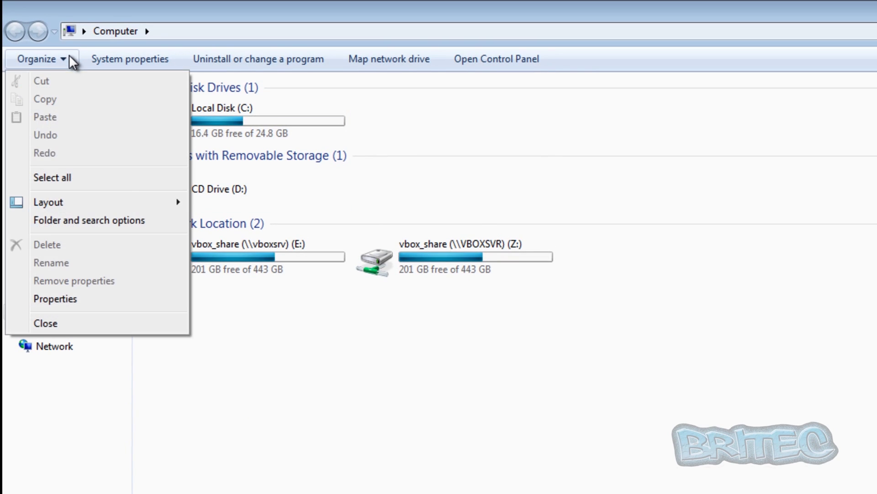
pyautogui.click(97, 220)
pyautogui.click(98, 99)
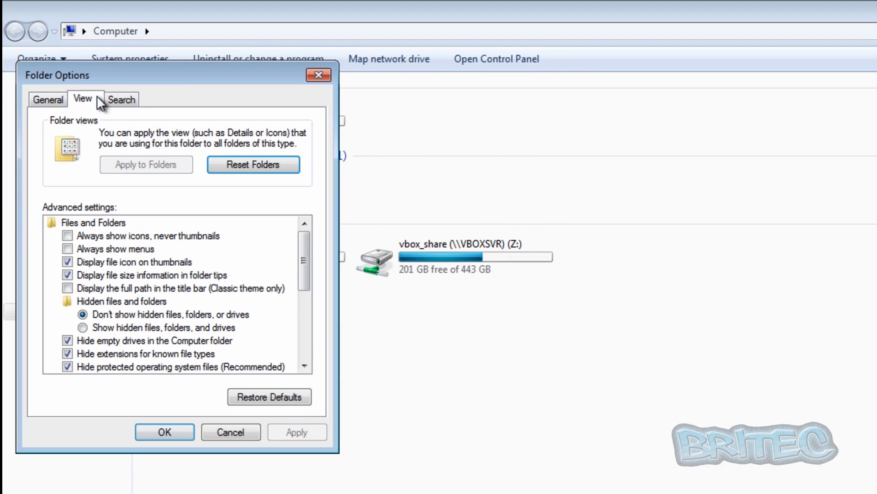
pyautogui.click(104, 324)
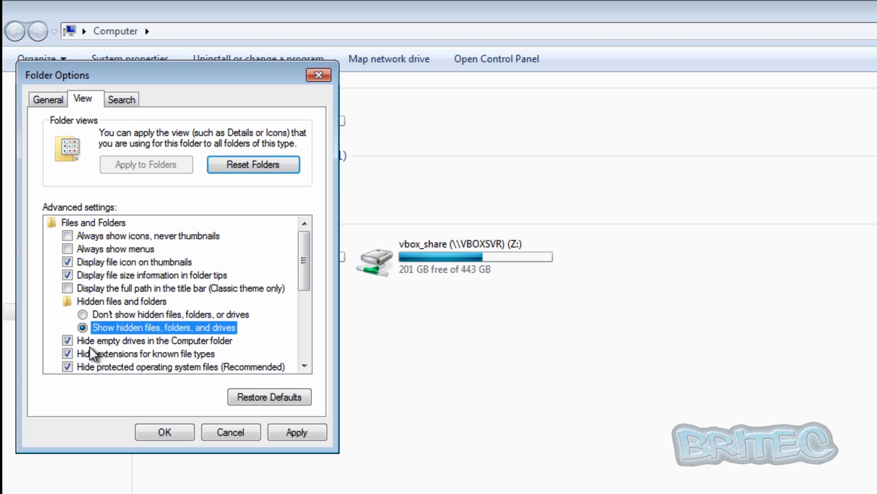
pyautogui.click(78, 352)
pyautogui.click(163, 430)
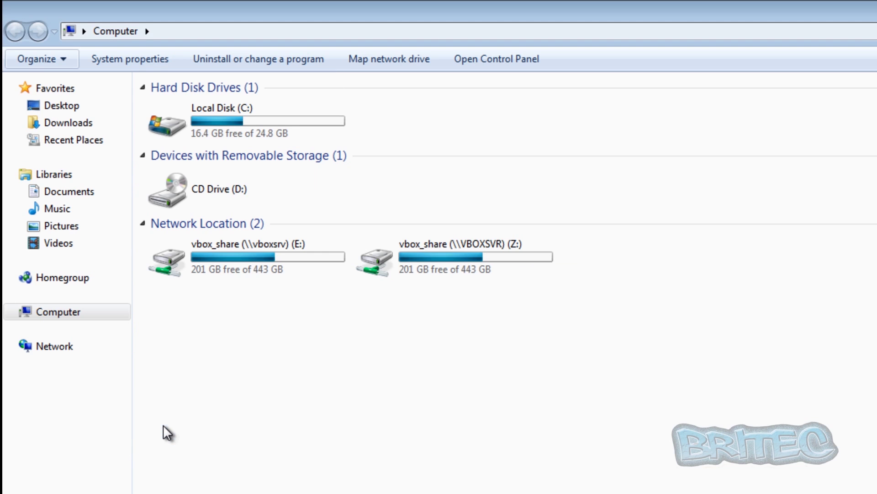
pyautogui.doubleClick(199, 120)
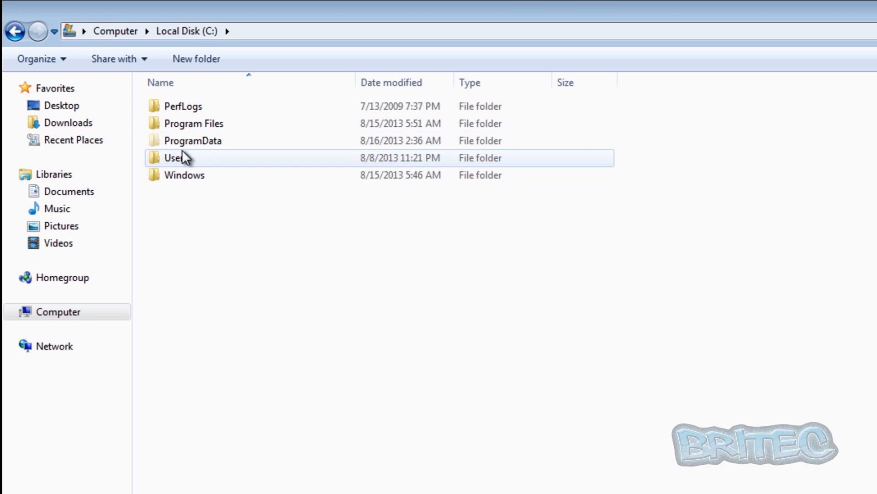
pyautogui.doubleClick(160, 141)
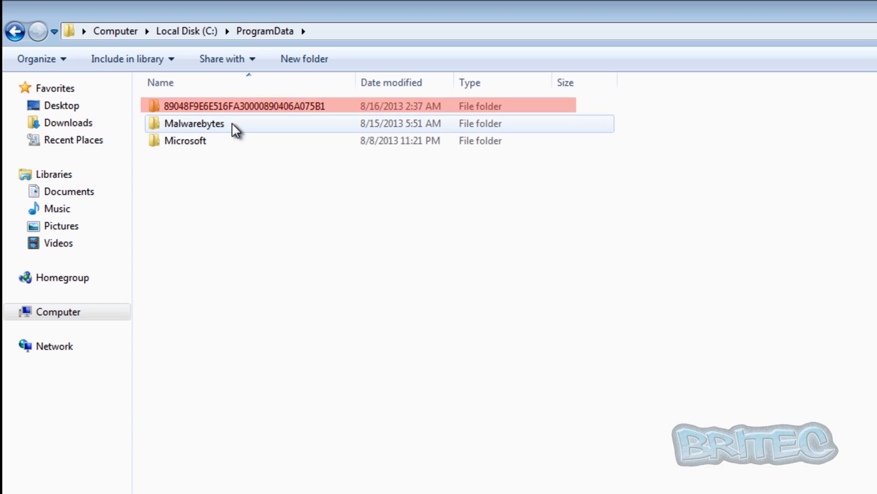
pyautogui.doubleClick(266, 108)
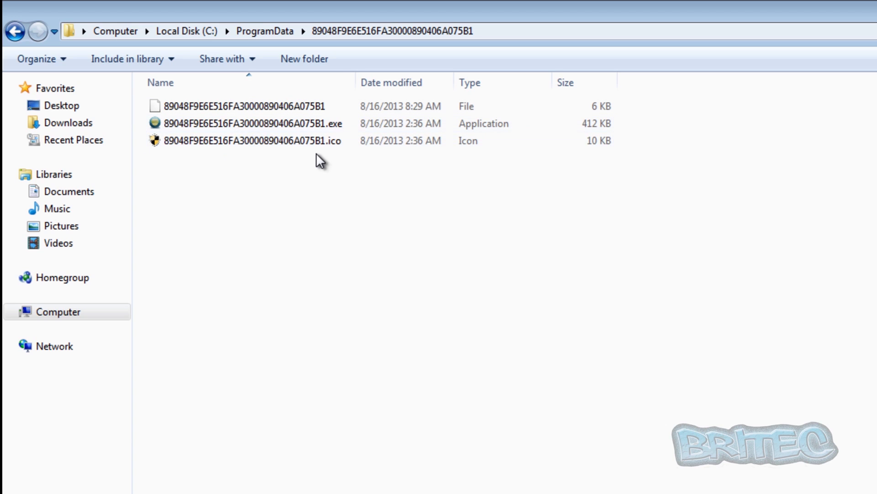
pyautogui.click(15, 31)
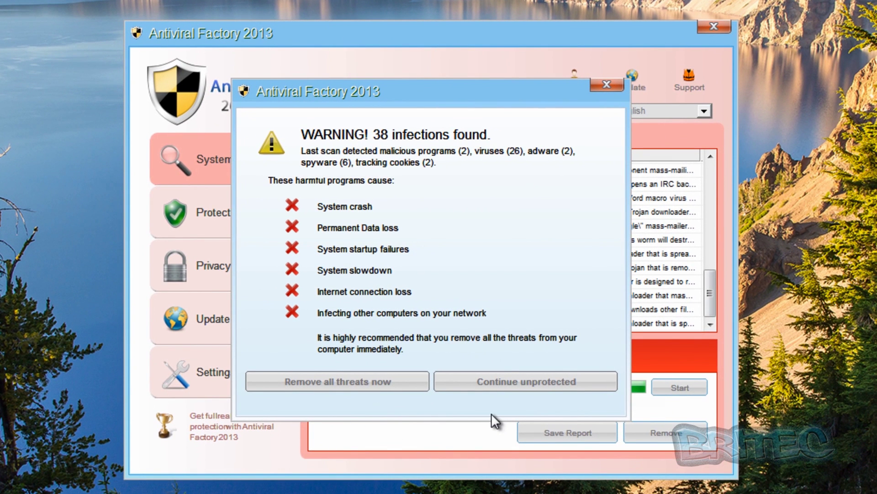
# Step: Decline activation, continue unprotected and close the Antiviral Factory purchase page
pyautogui.click(368, 382)
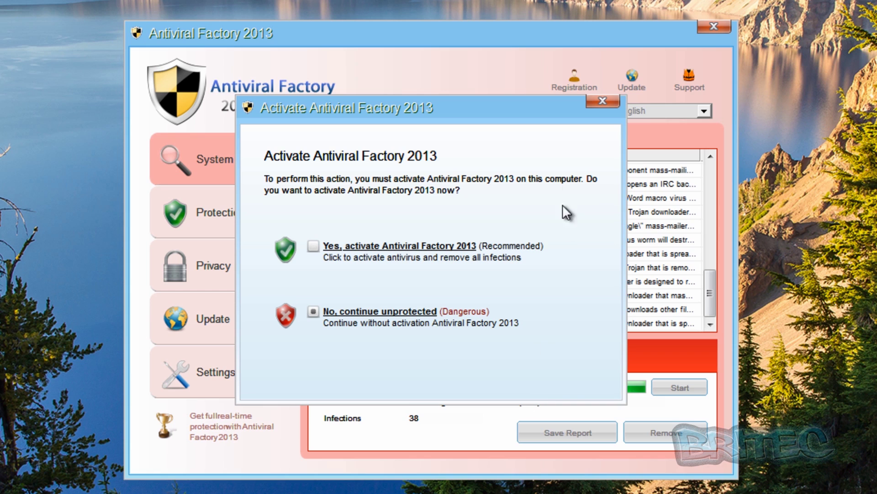
pyautogui.click(602, 101)
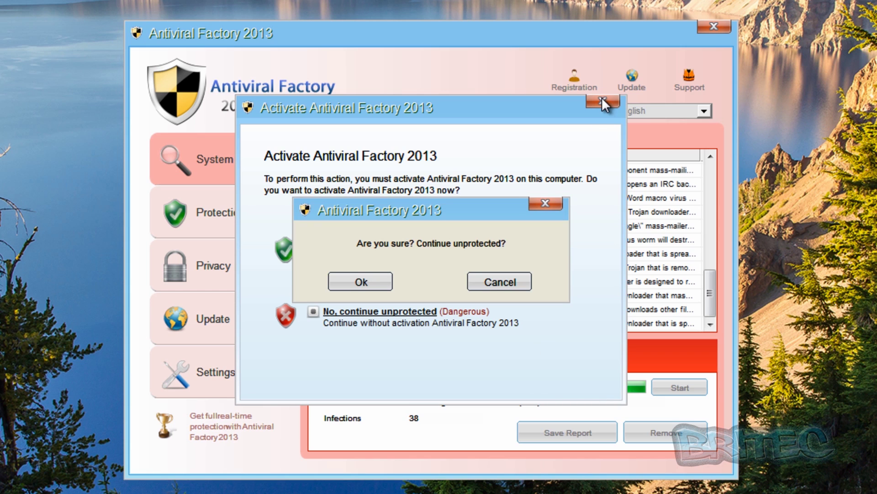
pyautogui.click(360, 283)
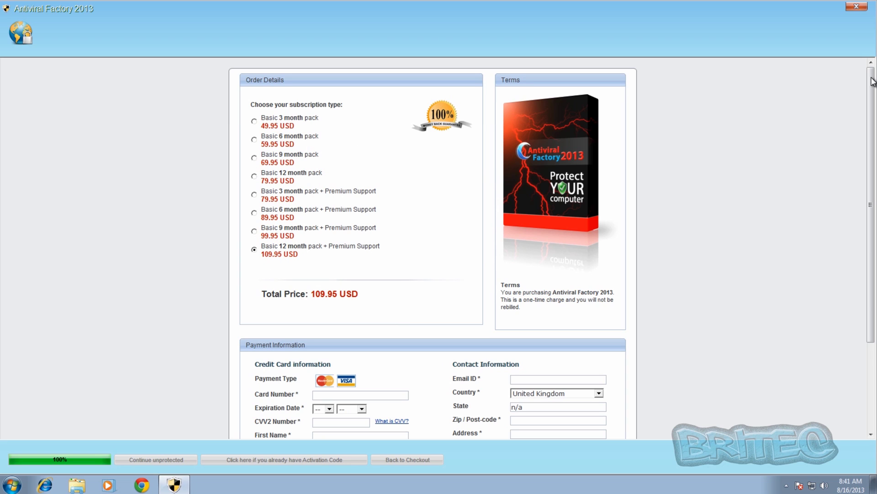
pyautogui.click(853, 10)
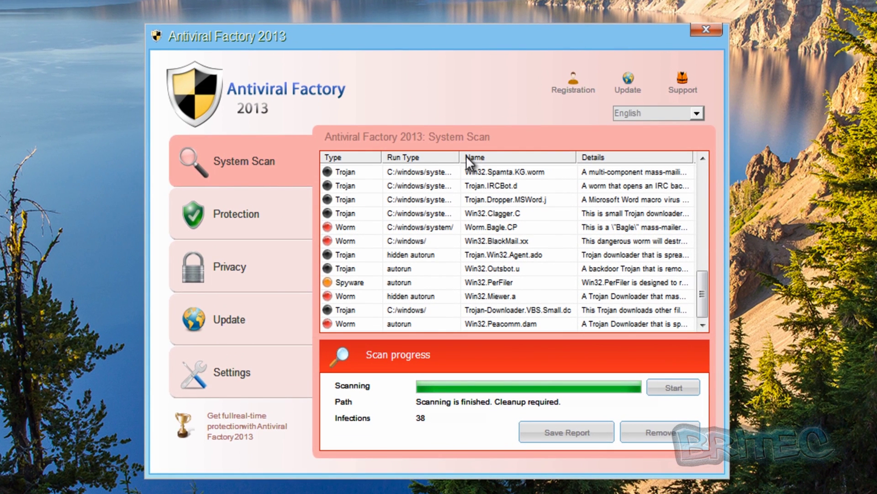
pyautogui.click(574, 84)
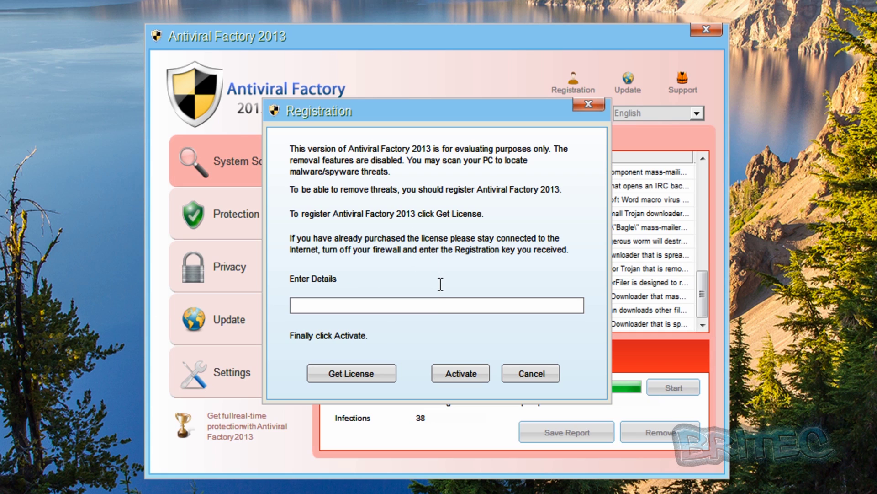
pyautogui.click(535, 377)
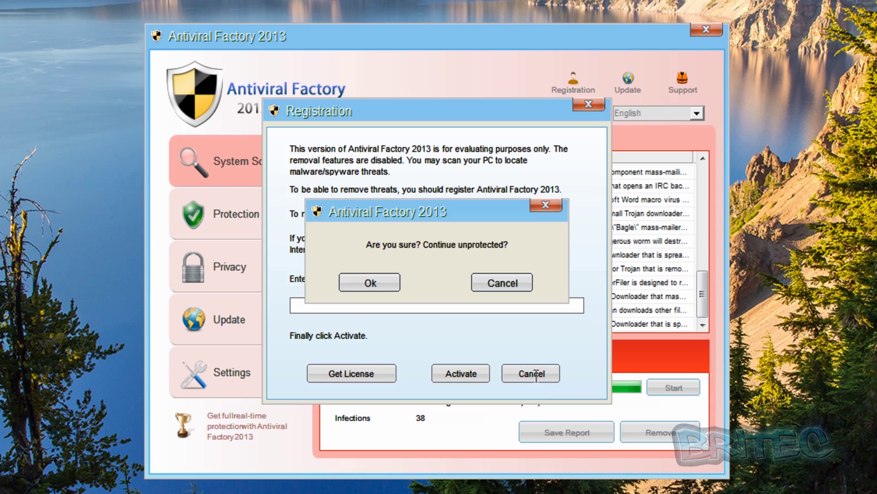
pyautogui.click(371, 282)
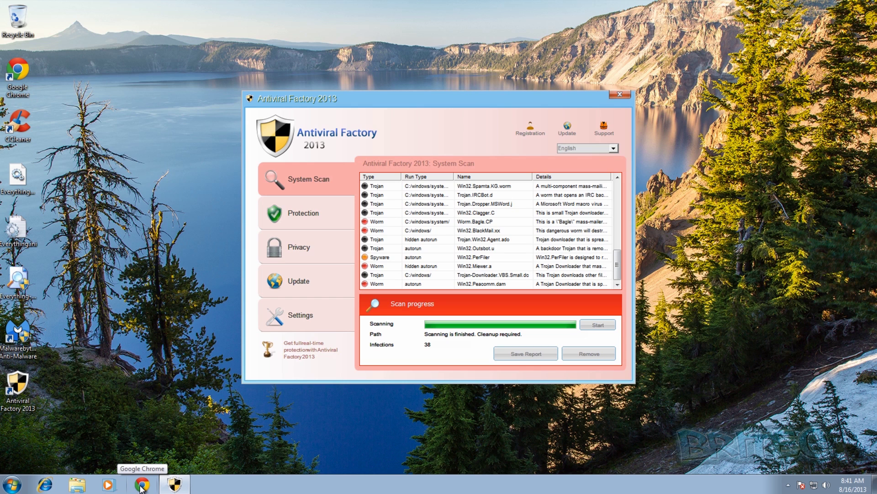
pyautogui.click(141, 486)
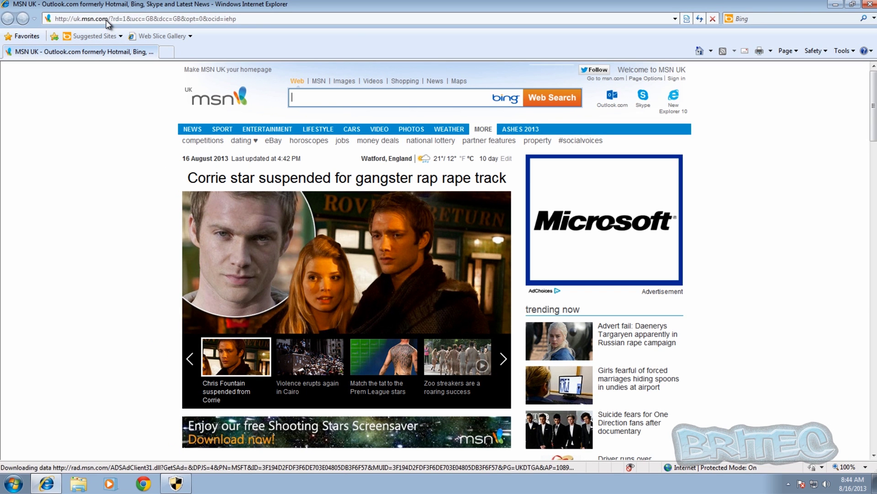
pyautogui.click(115, 20)
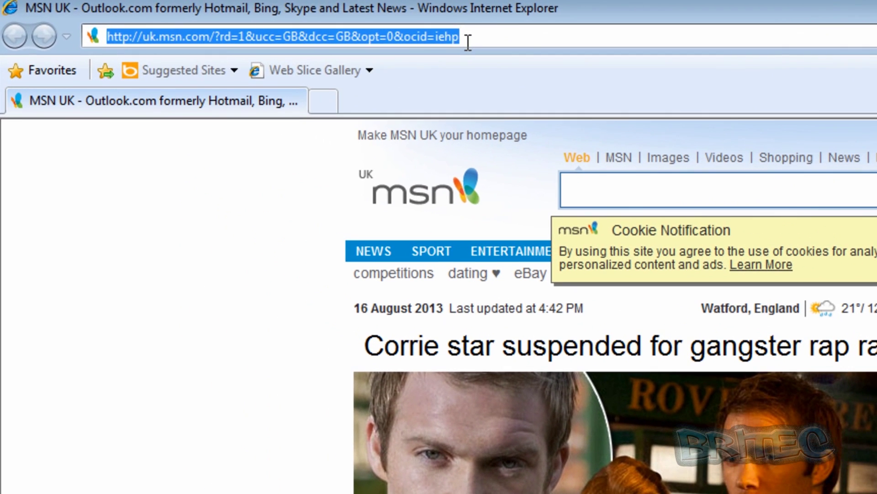
pyautogui.write('http:')
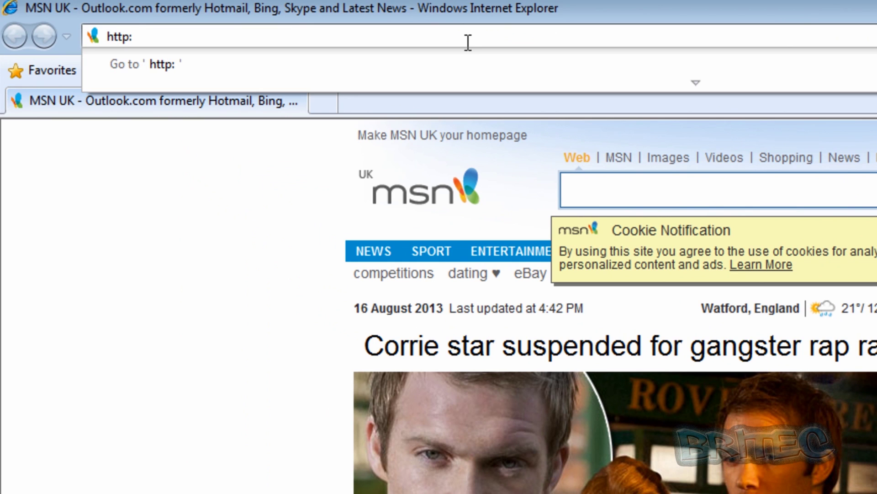
pyautogui.write('//downloa')
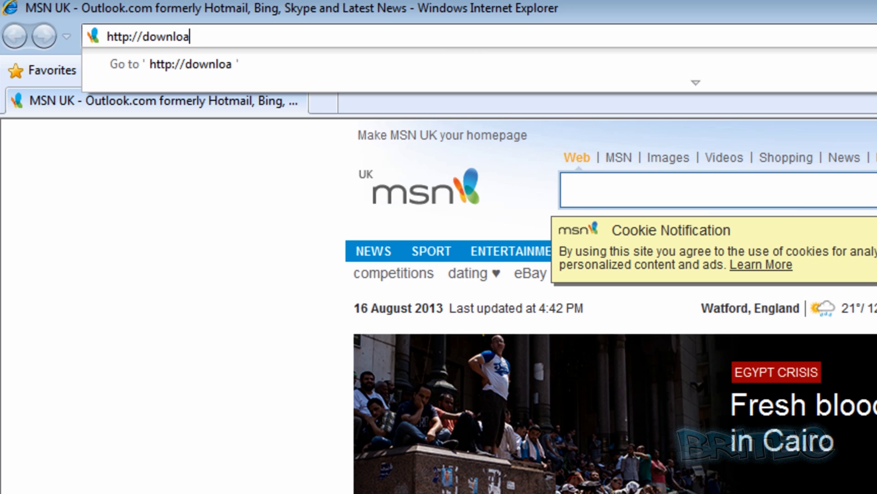
pyautogui.write('d.bleep')
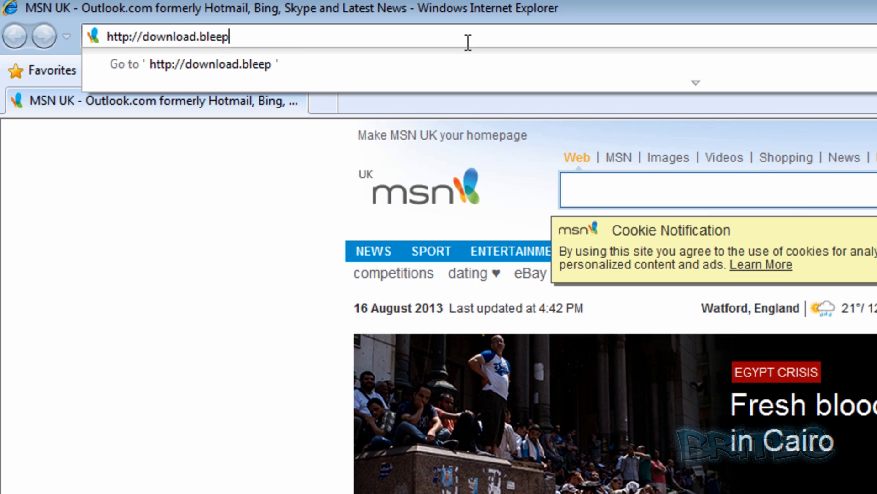
pyautogui.write('ingcom')
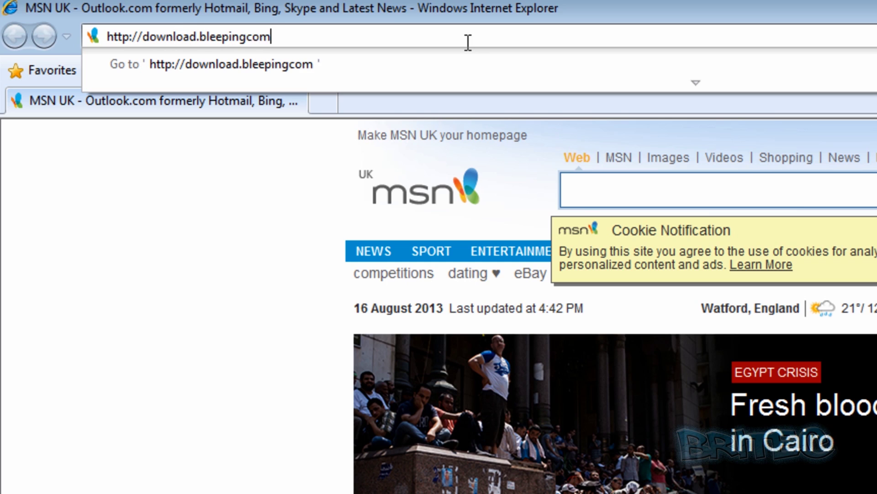
pyautogui.write('puter.')
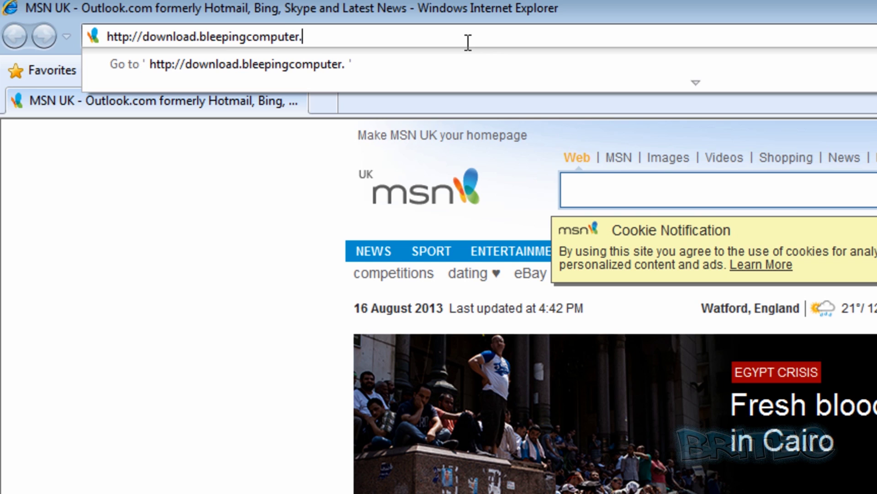
pyautogui.write('com/')
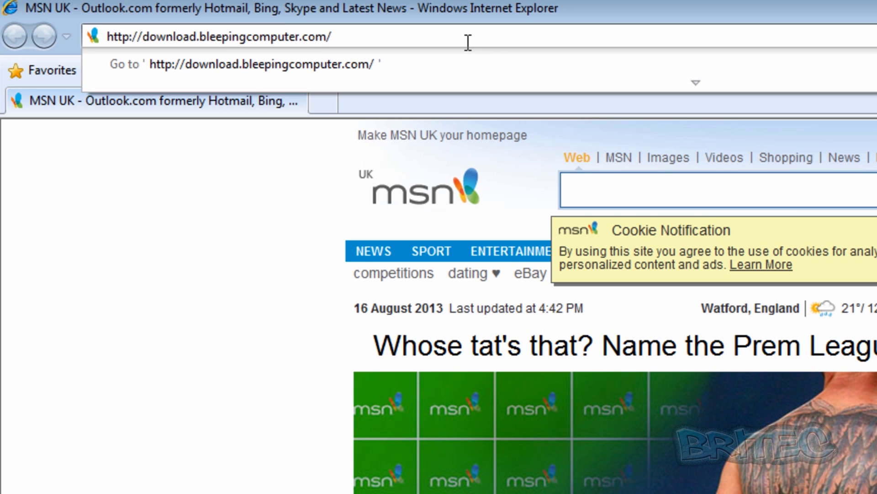
pyautogui.write('gr')
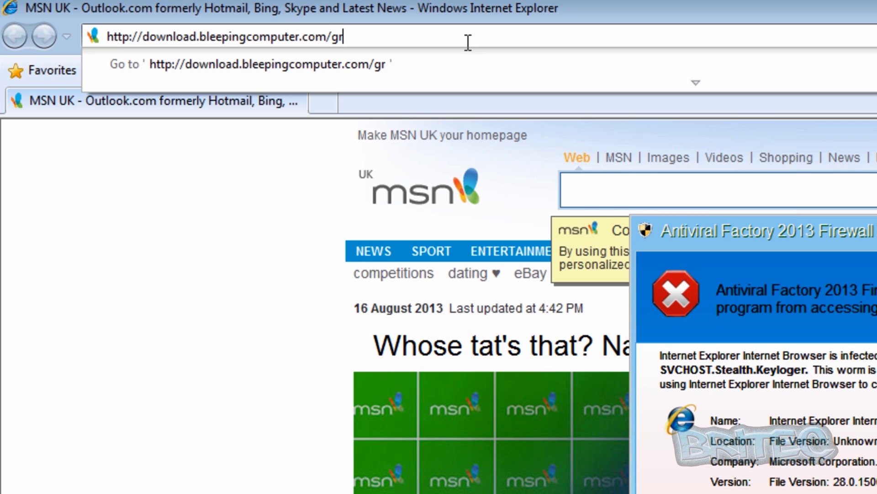
pyautogui.write('inler/')
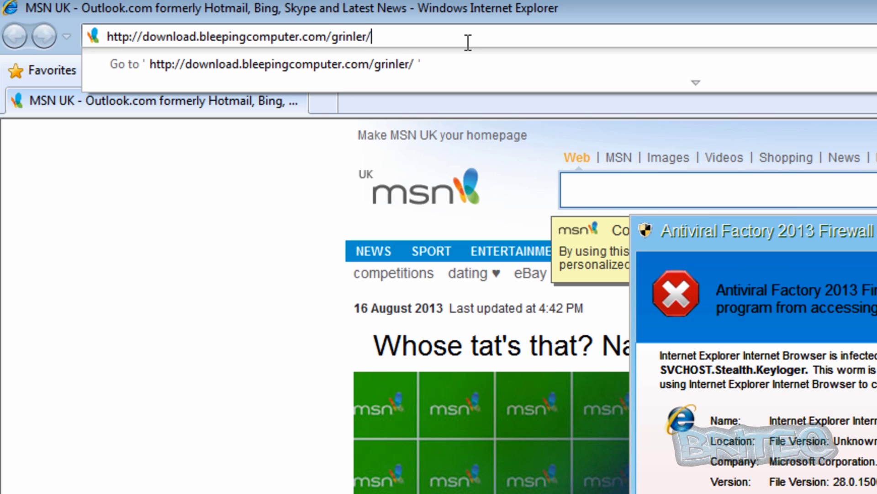
pyautogui.write('rkill.')
pyautogui.write('com')
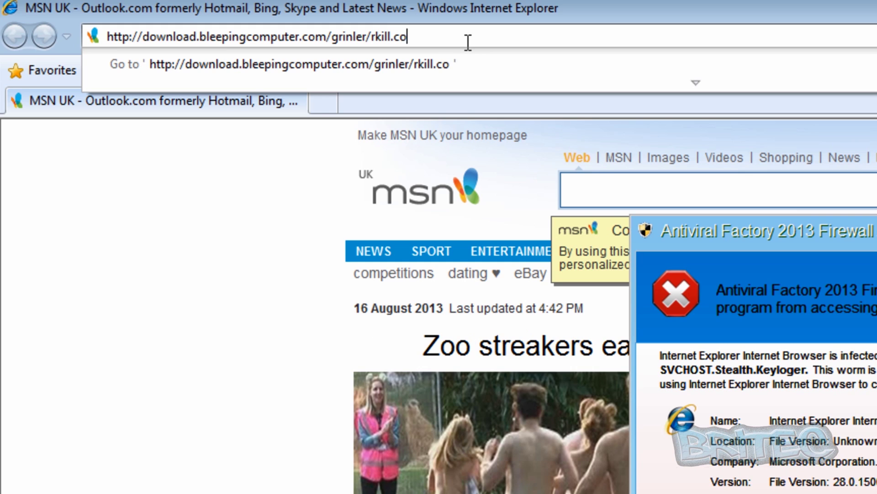
pyautogui.press('Return')
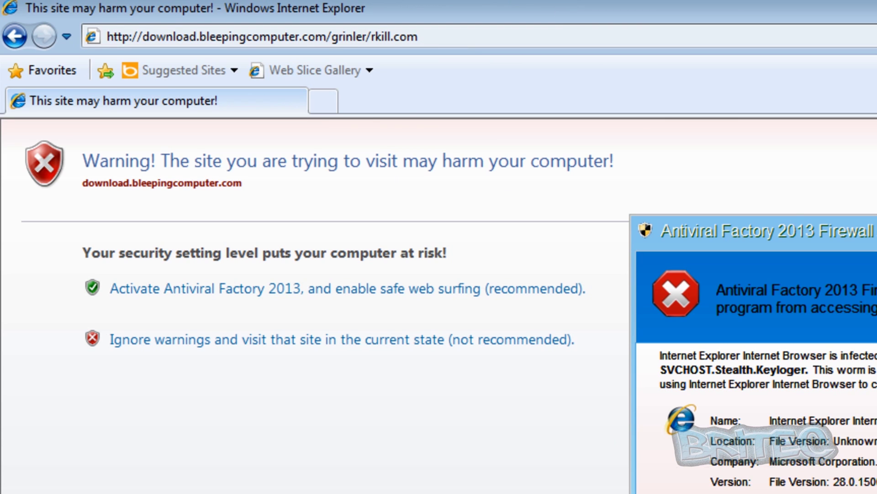
# Step: Get past the fake warnings and save rkill.com (1.80MB) to the Desktop
pyautogui.press('Return')
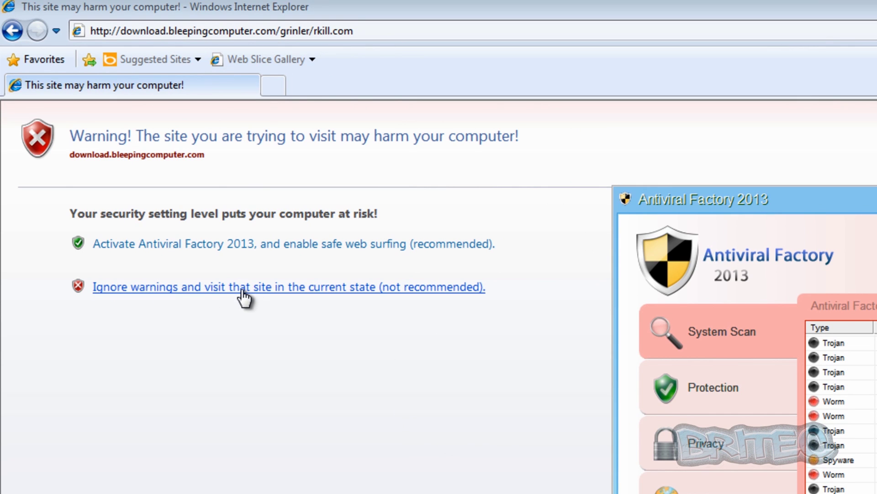
pyautogui.click(313, 299)
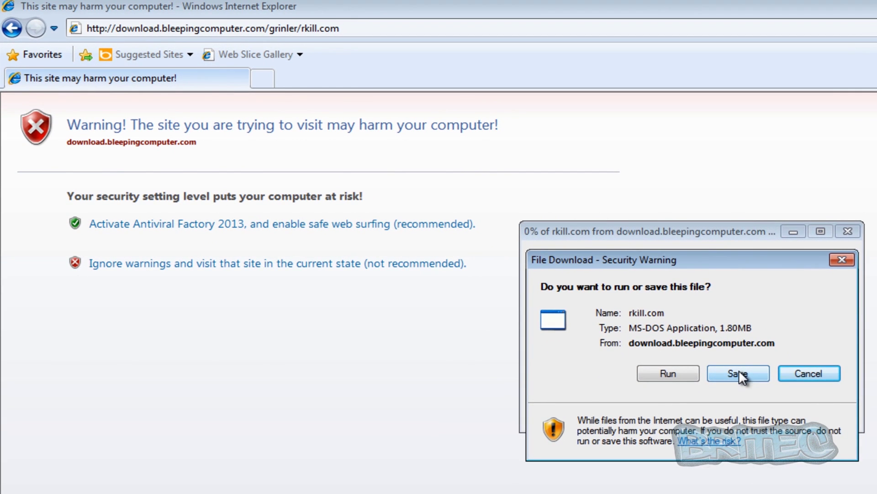
pyautogui.click(738, 369)
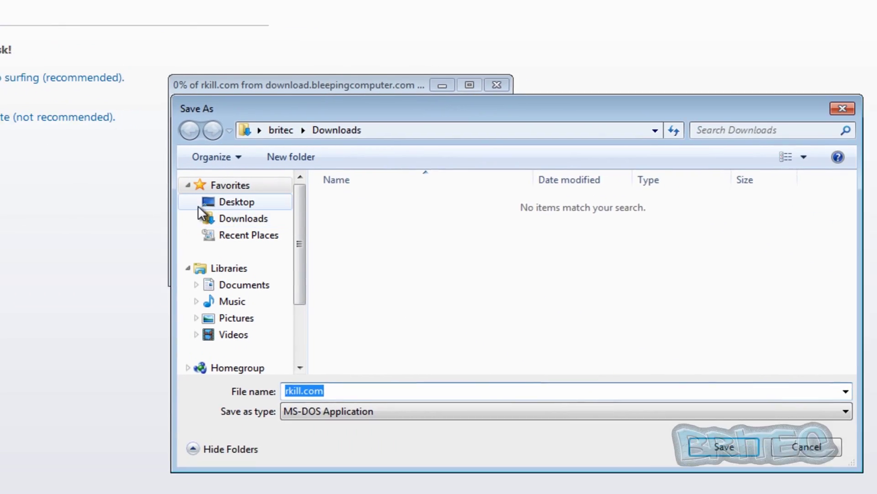
pyautogui.click(198, 205)
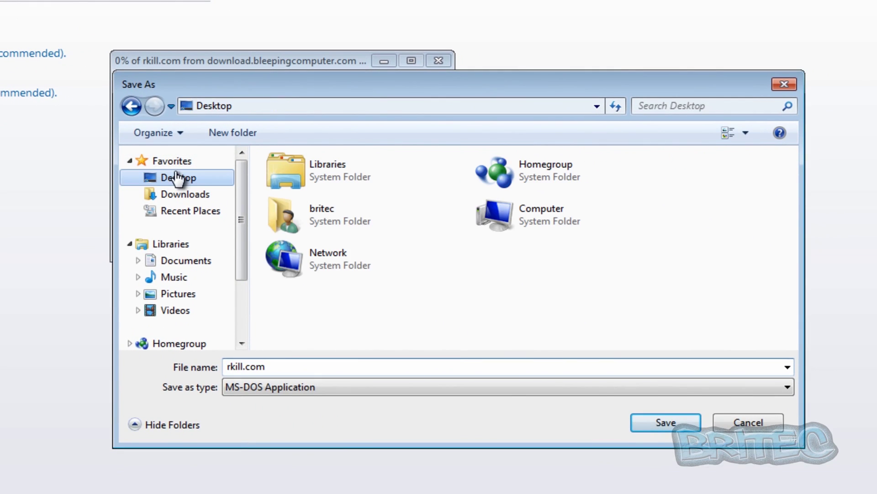
pyautogui.click(663, 421)
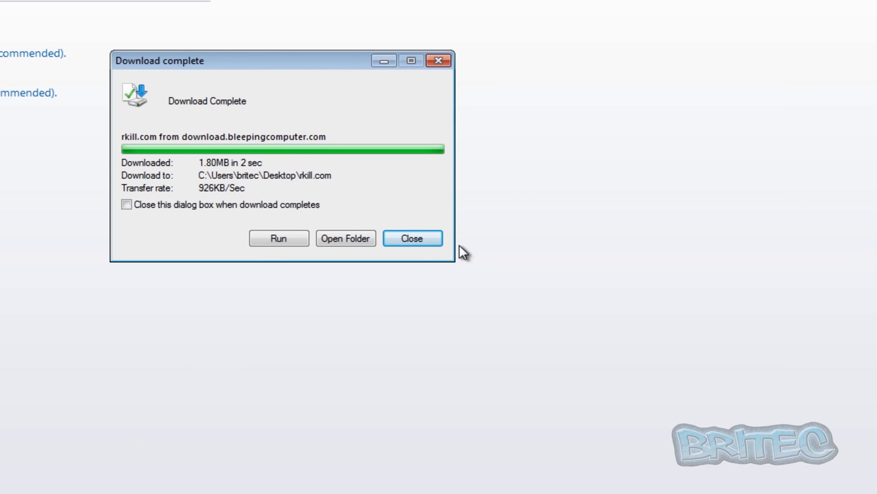
pyautogui.click(412, 239)
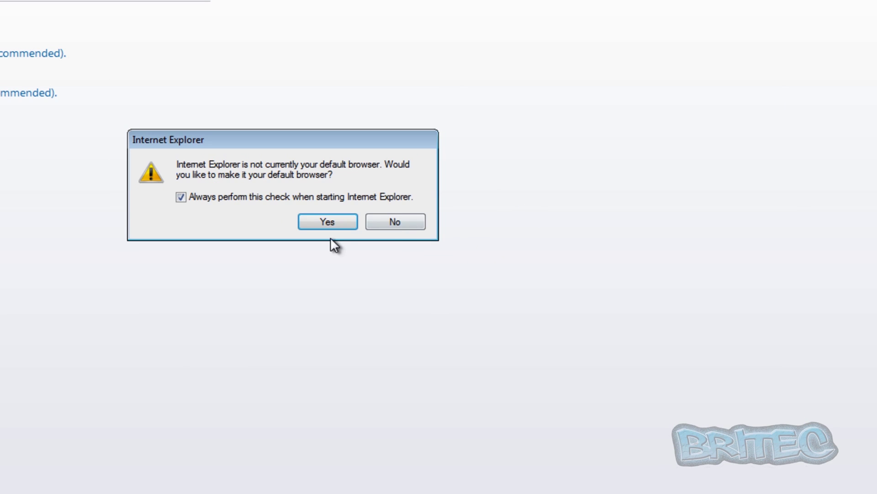
# Step: Decline the default-browser prompt, place rkill.com beside Antiviral Factory and approve running it
pyautogui.click(386, 222)
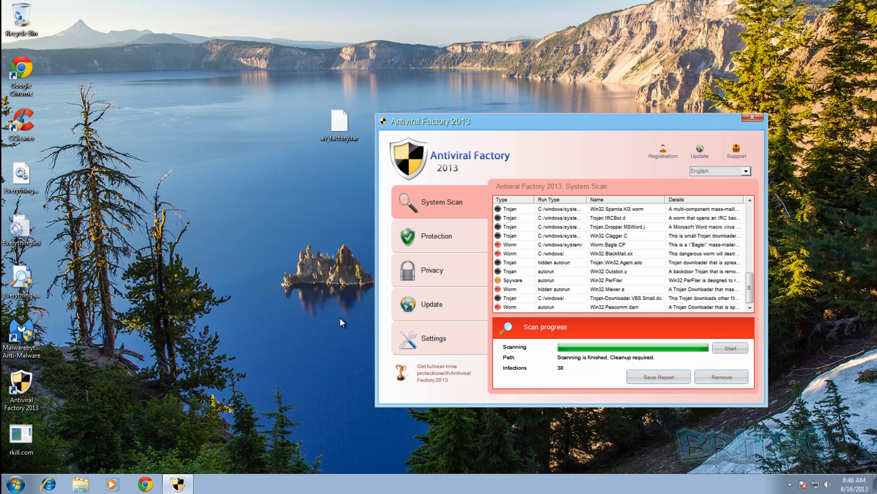
pyautogui.moveTo(21, 435); pyautogui.dragTo(258, 226)
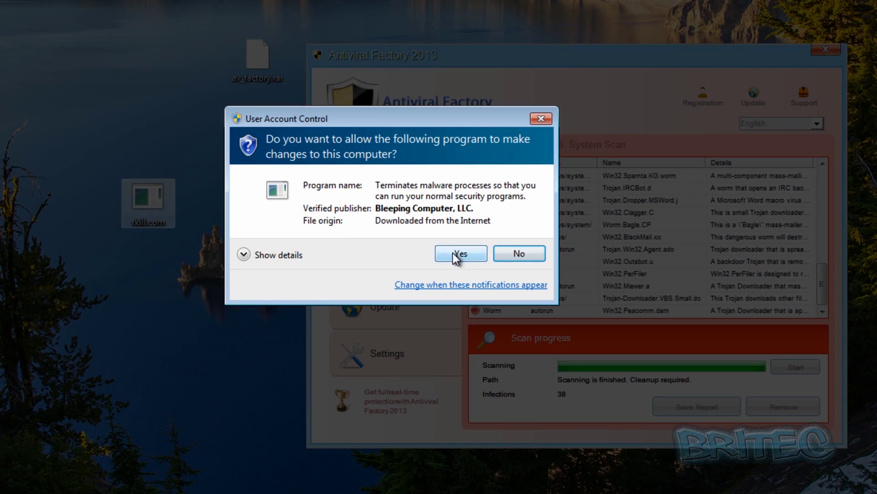
pyautogui.click(455, 254)
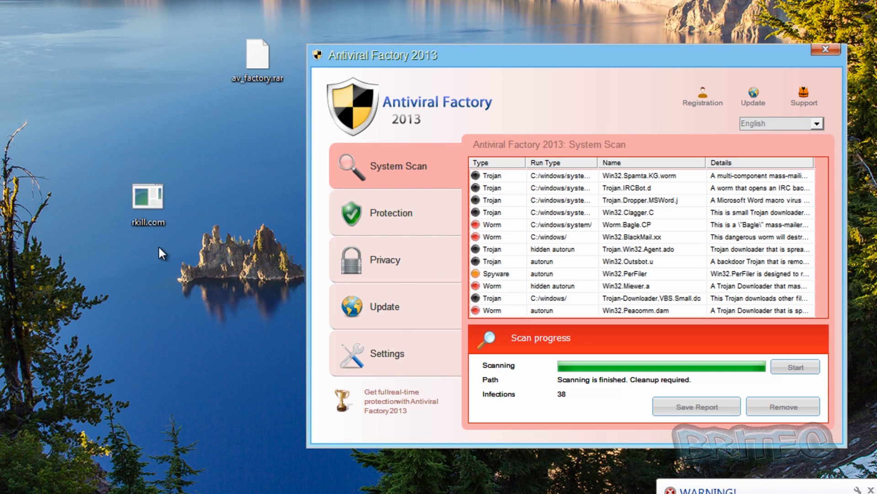
# Step: Rename rkill.com to iexplore.exe, confirm the extension change, and run it as administrator
pyautogui.rightClick(151, 221)
pyautogui.click(189, 412)
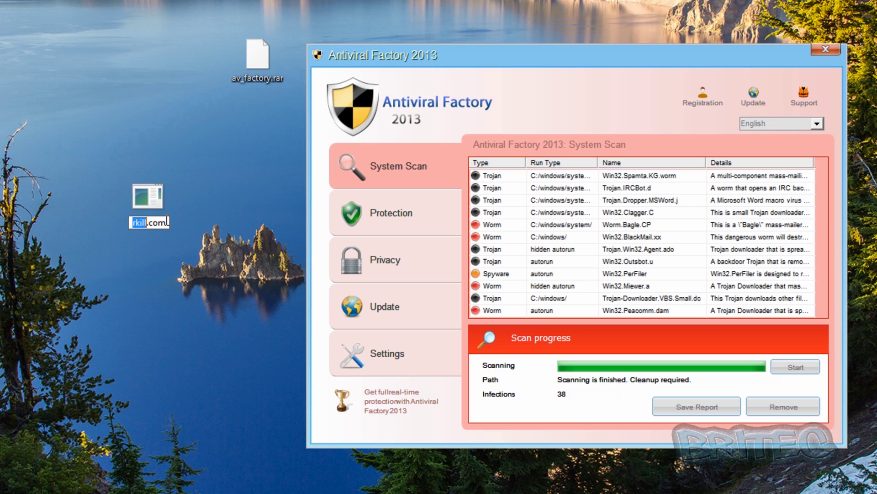
pyautogui.press('Return')
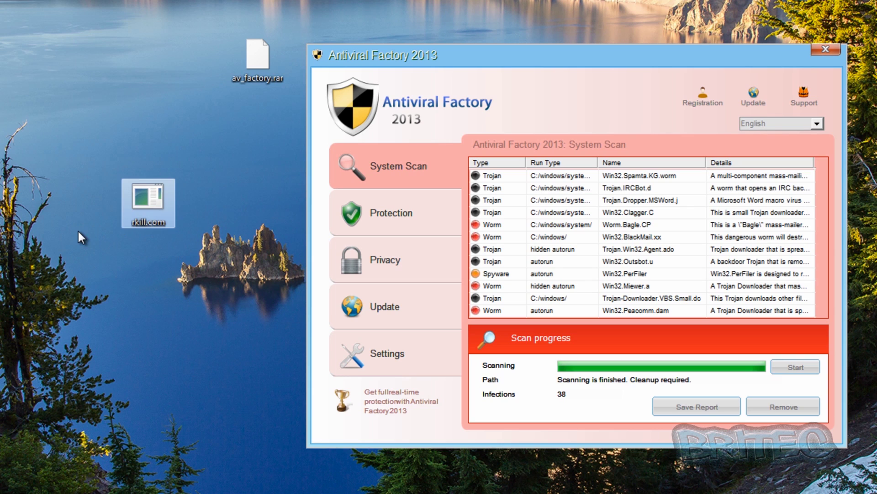
pyautogui.rightClick(135, 225)
pyautogui.click(174, 414)
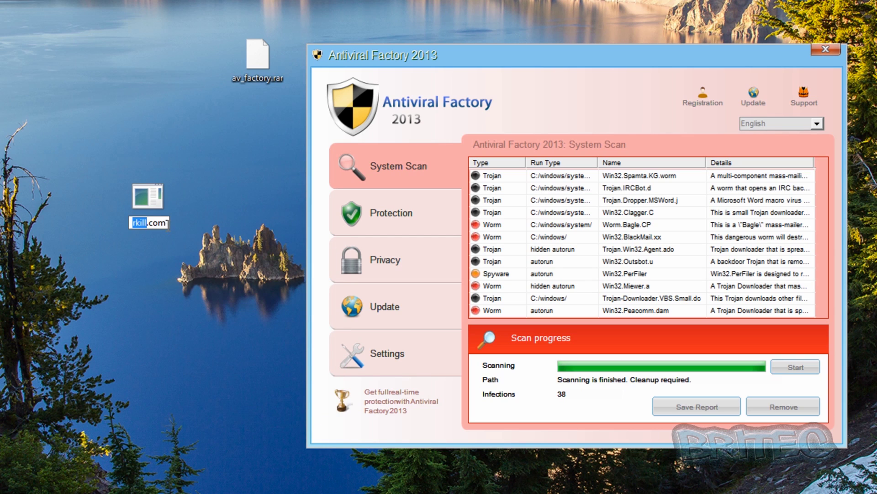
pyautogui.hotkey('ctrl', 'a')
pyautogui.write('i')
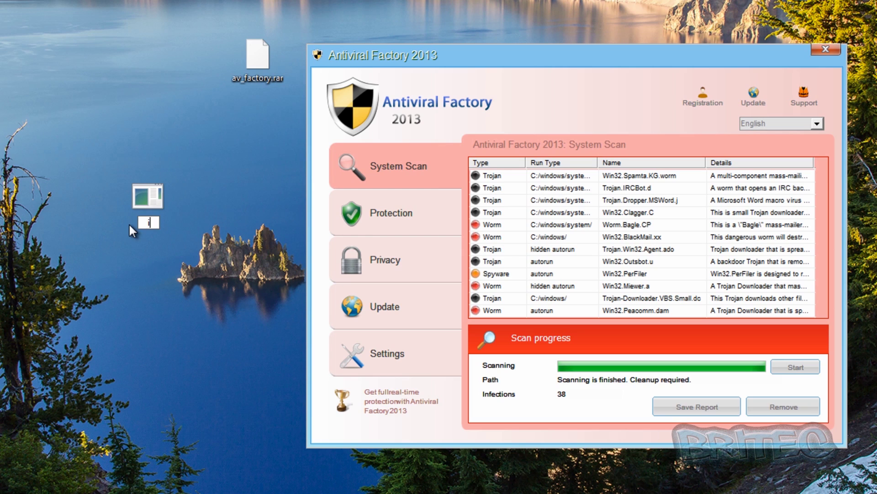
pyautogui.write('explore.exe')
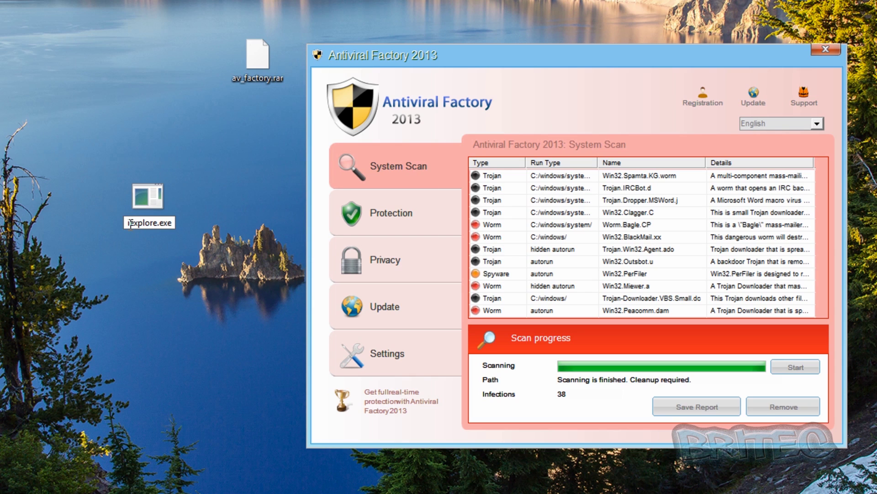
pyautogui.press('Return')
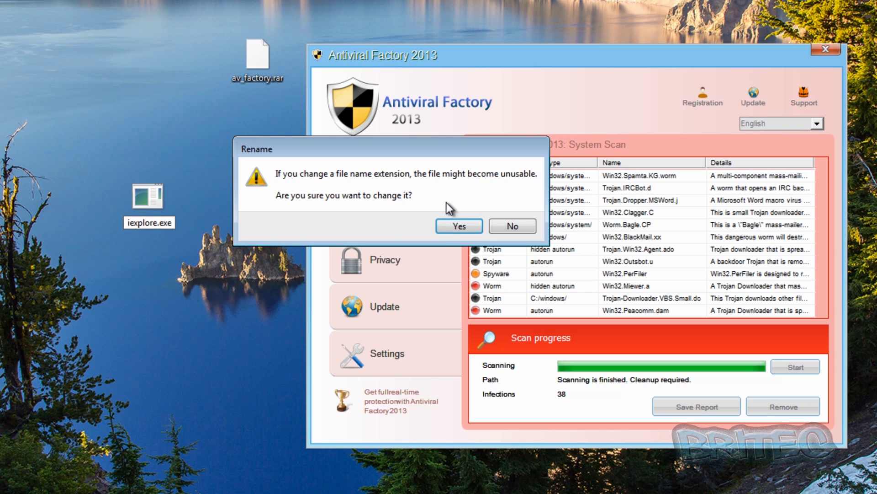
pyautogui.click(444, 230)
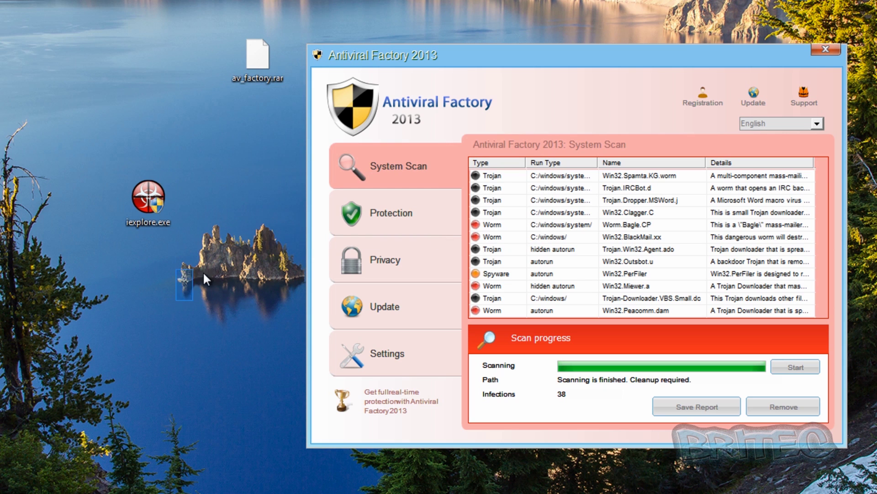
pyautogui.doubleClick(148, 205)
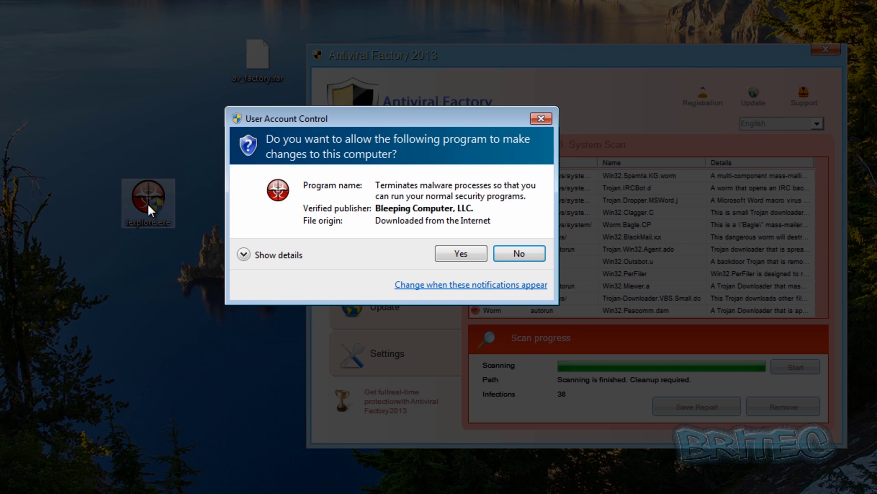
pyautogui.click(446, 253)
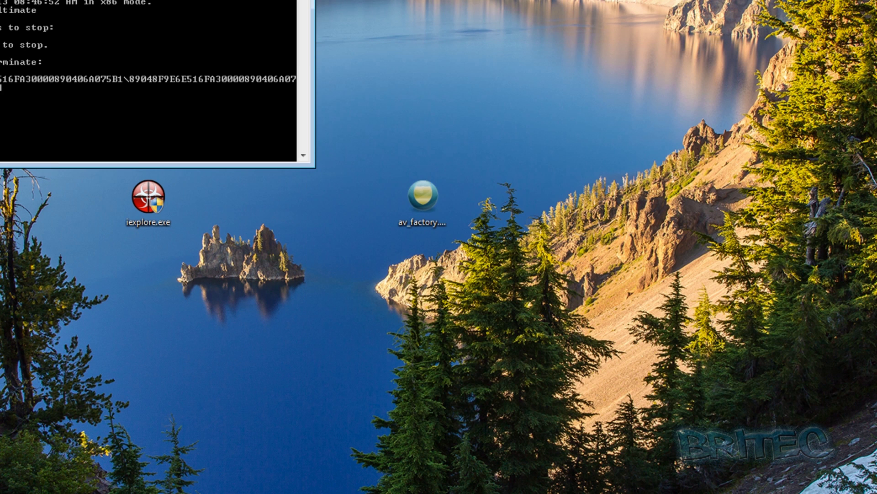
# Step: Let RKill finish and highlight the terminated malware process line in the Rkill.txt log
pyautogui.moveTo(5, 2); pyautogui.dragTo(309, 78)
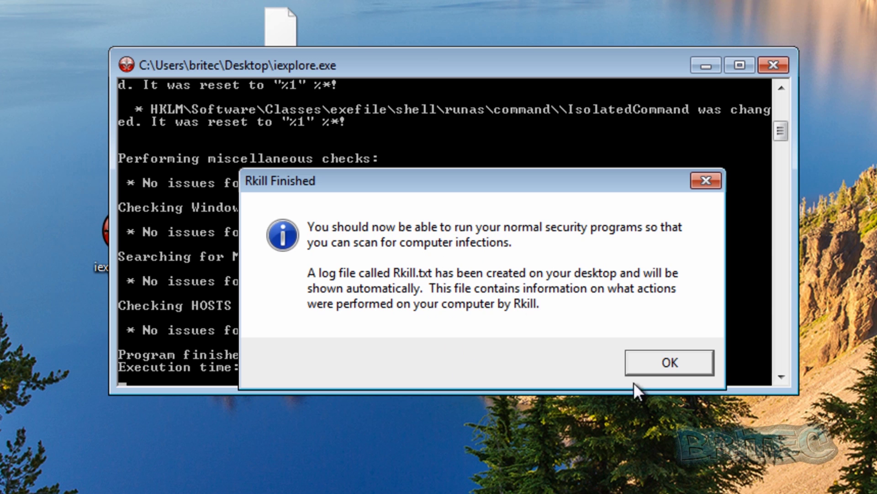
pyautogui.click(690, 363)
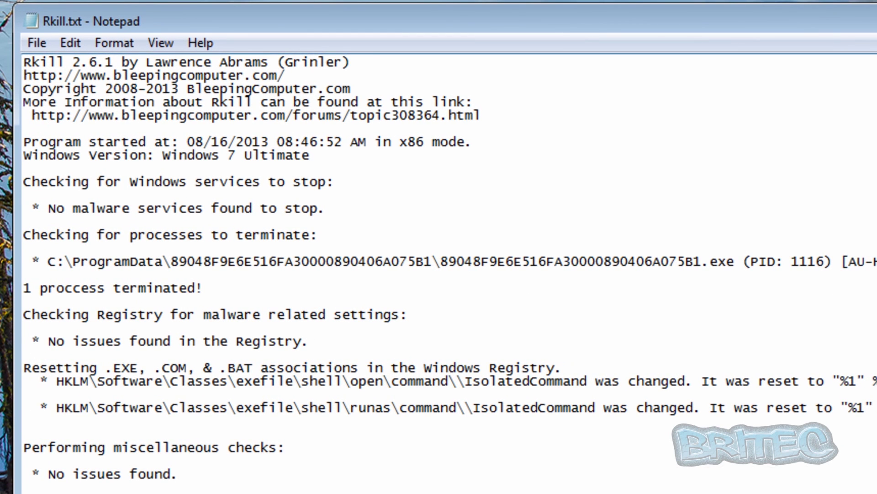
pyautogui.moveTo(873, 262); pyautogui.dragTo(37, 261)
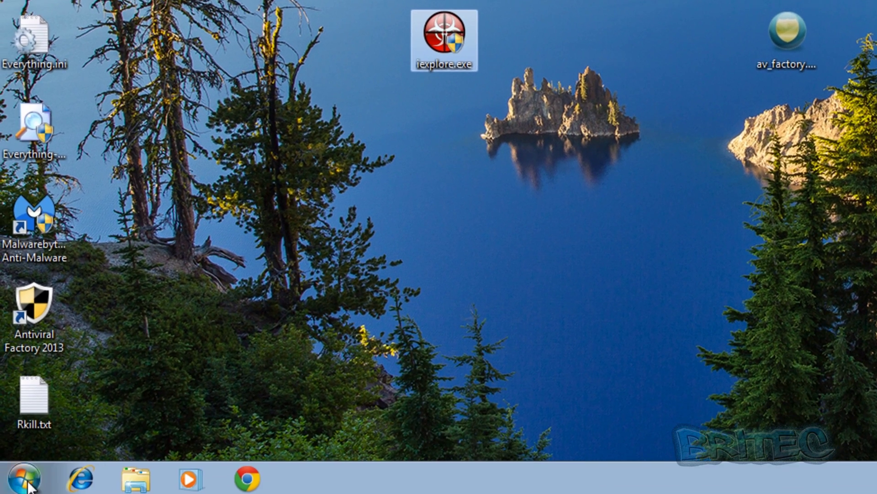
pyautogui.press('super')
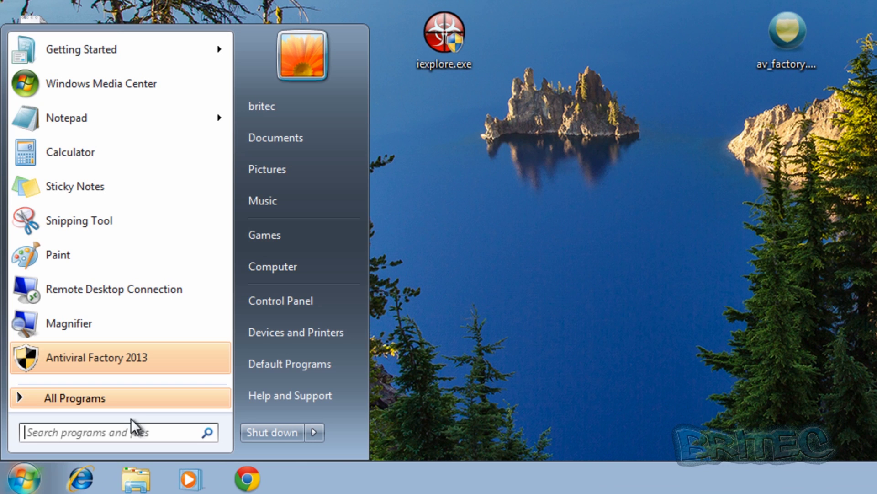
pyautogui.click(296, 271)
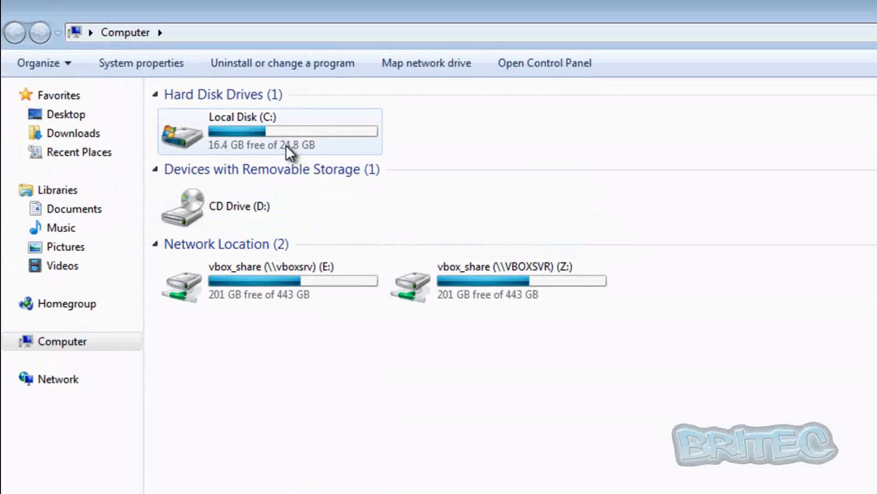
pyautogui.doubleClick(287, 144)
pyautogui.doubleClick(237, 154)
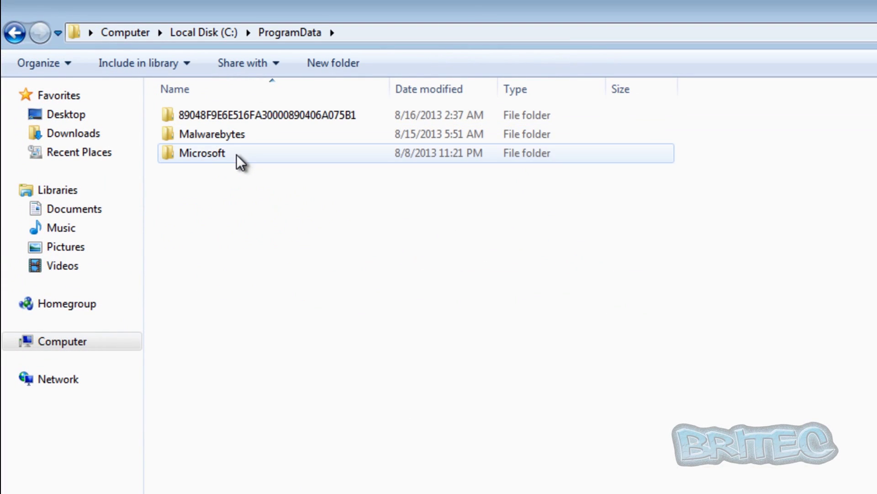
pyautogui.doubleClick(314, 121)
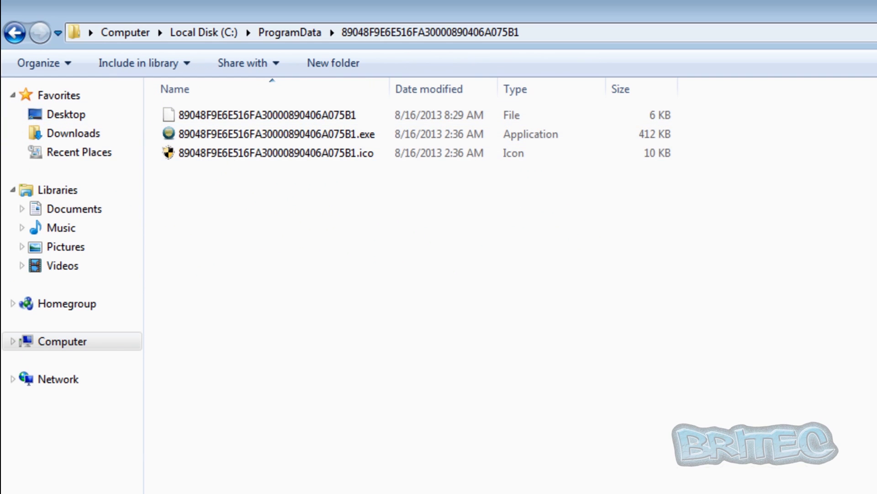
pyautogui.click(14, 33)
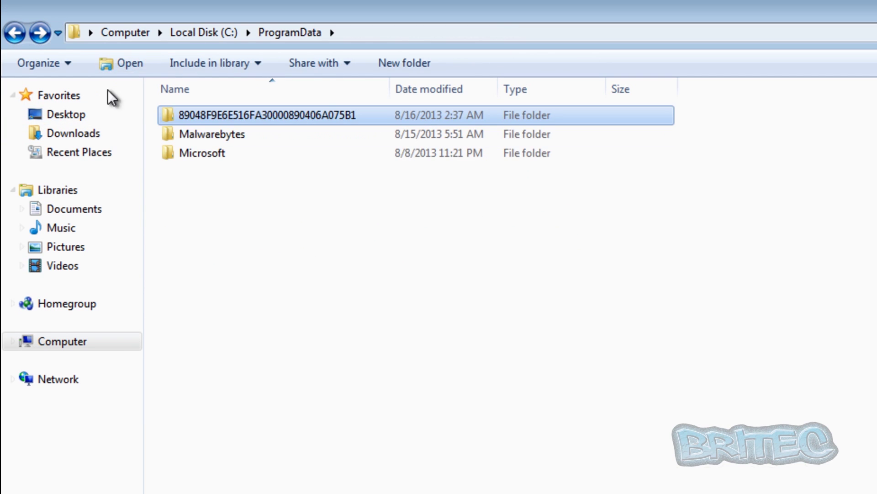
pyautogui.rightClick(219, 114)
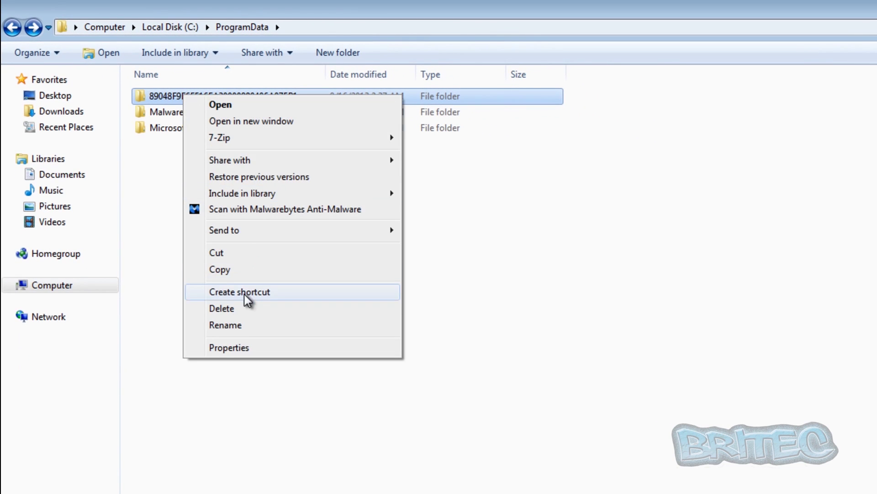
pyautogui.click(246, 309)
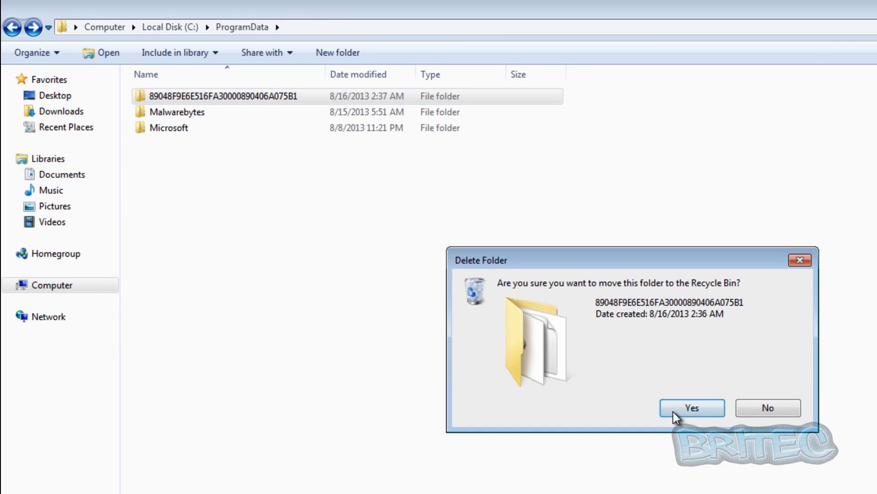
pyautogui.click(691, 408)
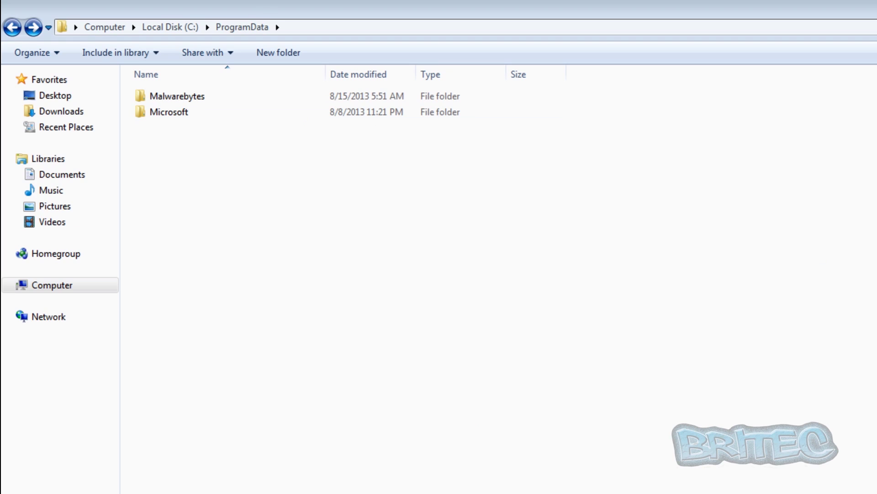
pyautogui.hotkey('ctrl', 'shift', 'Escape')
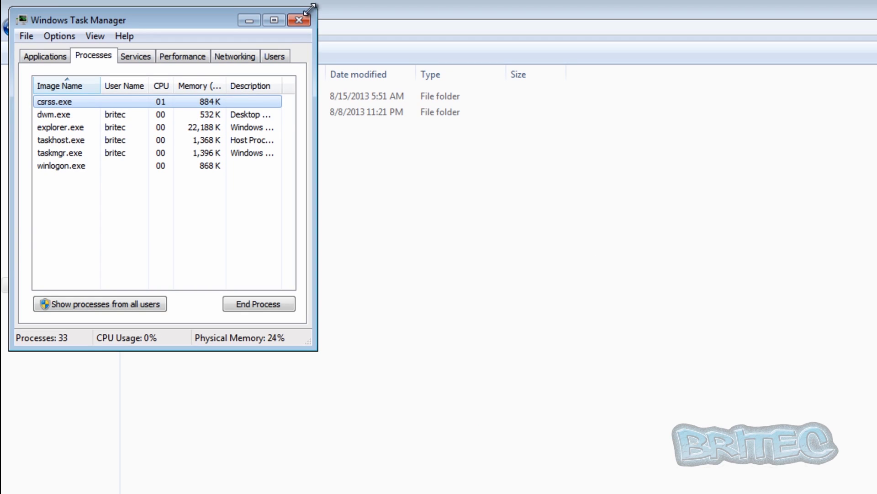
# Step: Close Task Manager and delete av_factory.exe and av_factory.rar from the desktop
pyautogui.click(298, 20)
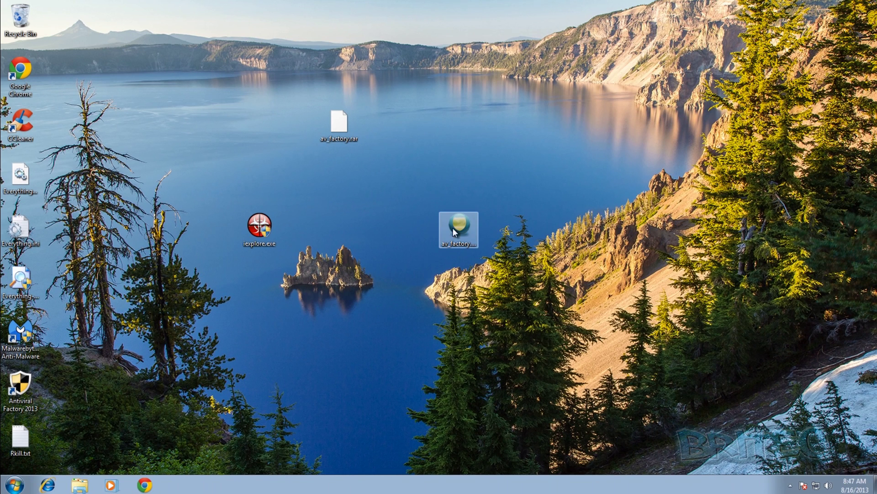
pyautogui.rightClick(439, 214)
pyautogui.click(495, 389)
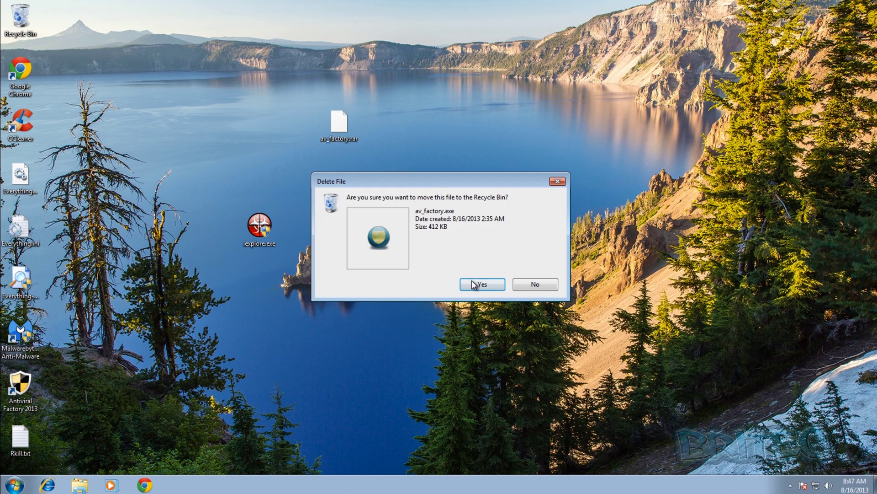
pyautogui.click(473, 284)
pyautogui.rightClick(337, 128)
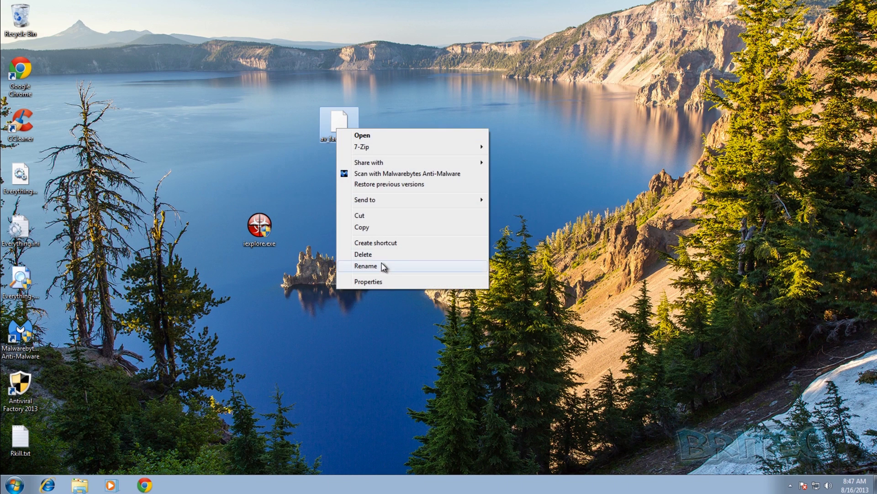
pyautogui.click(382, 255)
pyautogui.click(482, 284)
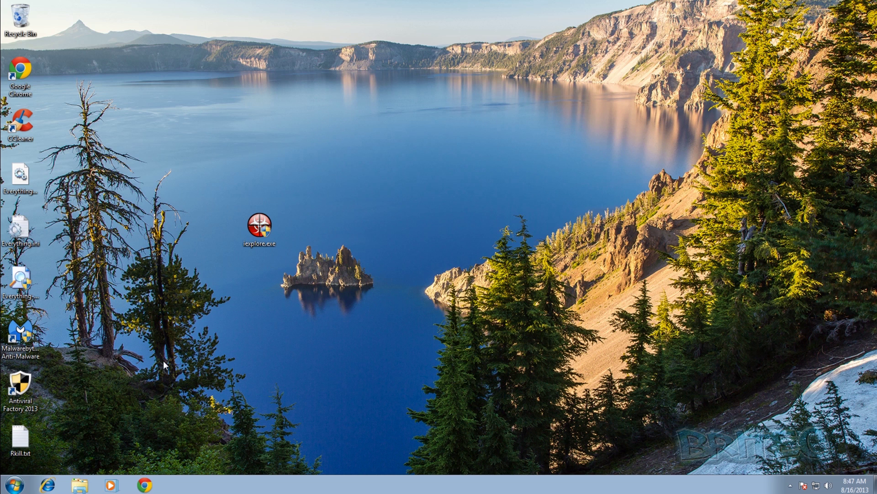
# Step: Delete the Antiviral Factory 2013 shortcut, then move Malwarebytes Anti-Malware mid-desktop and launch it
pyautogui.rightClick(37, 382)
pyautogui.click(73, 348)
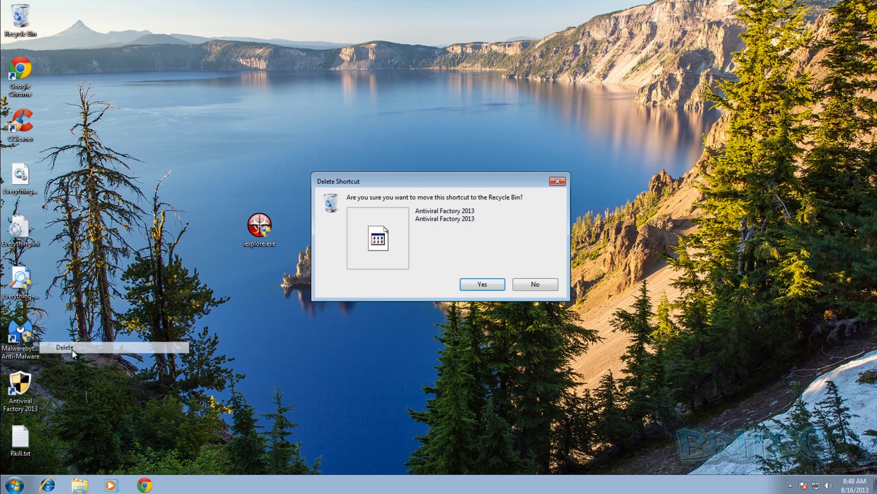
pyautogui.click(468, 283)
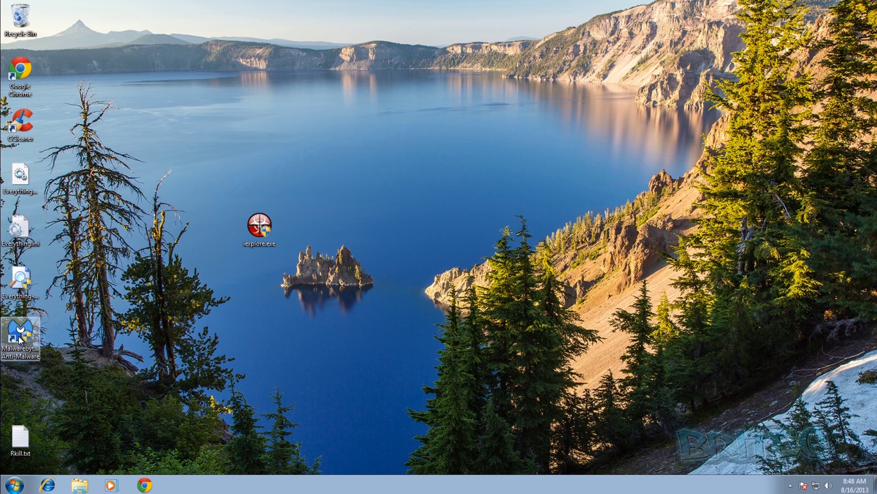
pyautogui.moveTo(19, 338); pyautogui.dragTo(402, 193)
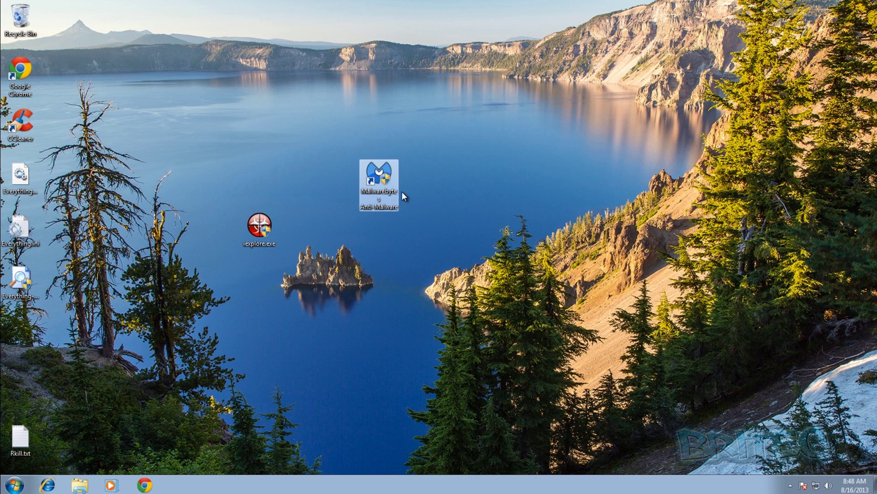
pyautogui.doubleClick(382, 173)
# Step: Grant Malwarebytes admin rights and update its database to v2013.08.16.04
pyautogui.click(478, 260)
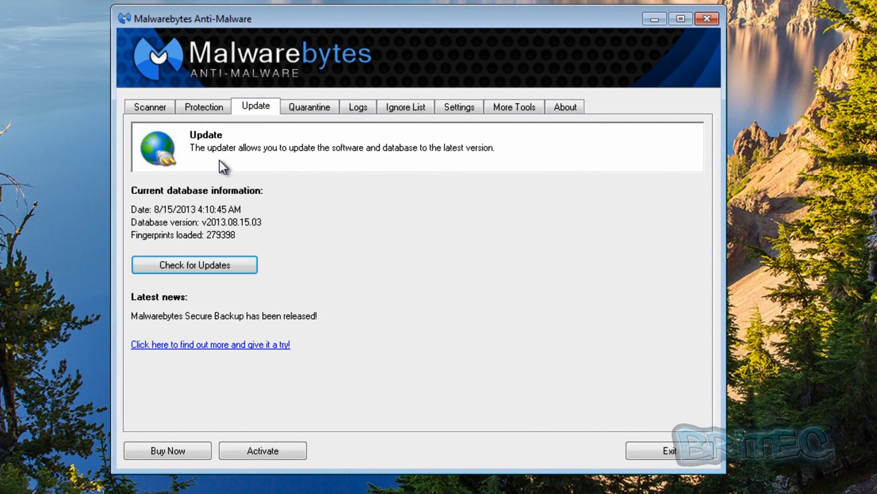
pyautogui.click(185, 267)
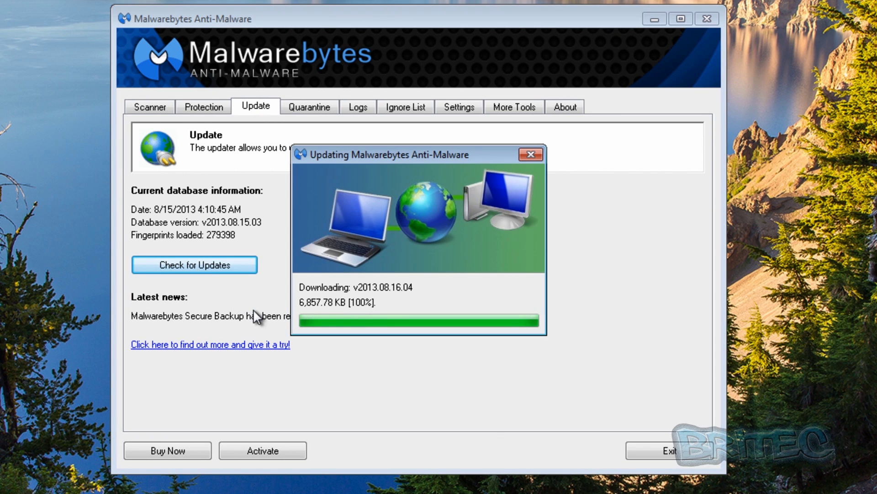
pyautogui.click(551, 285)
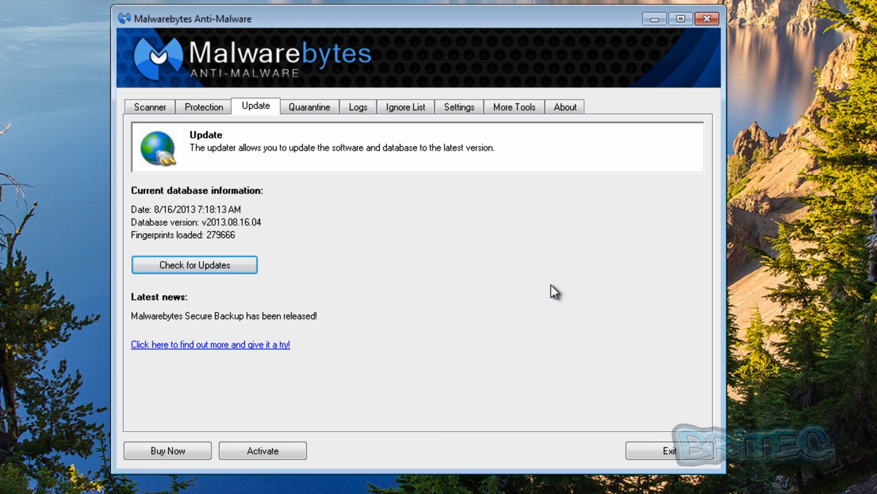
# Step: Run a quick scan from the Scanner page, which finishes with 3 objects detected
pyautogui.click(153, 105)
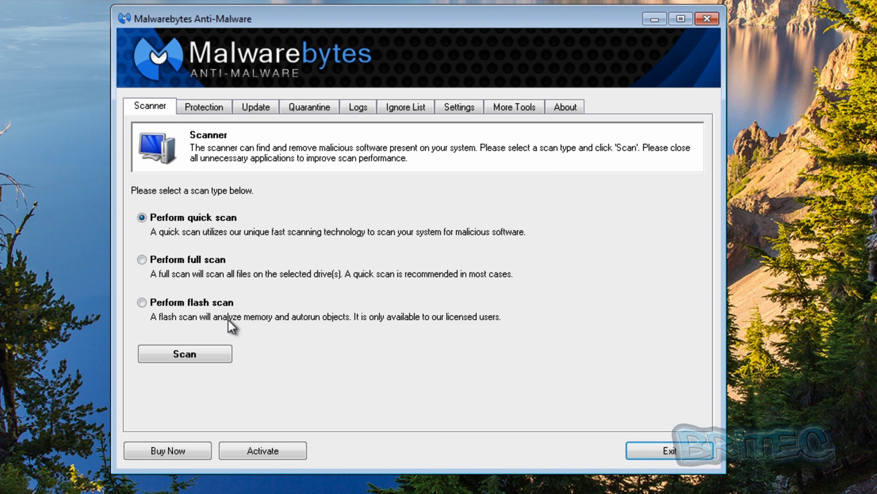
pyautogui.click(198, 356)
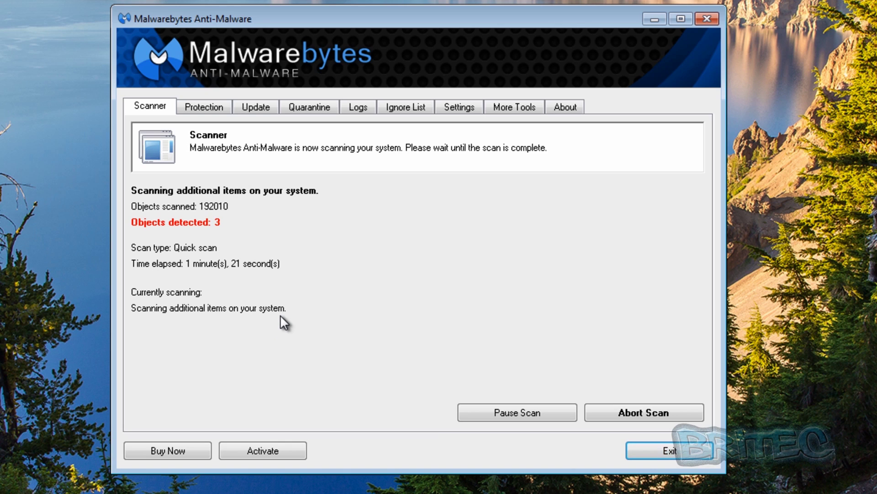
pyautogui.click(563, 286)
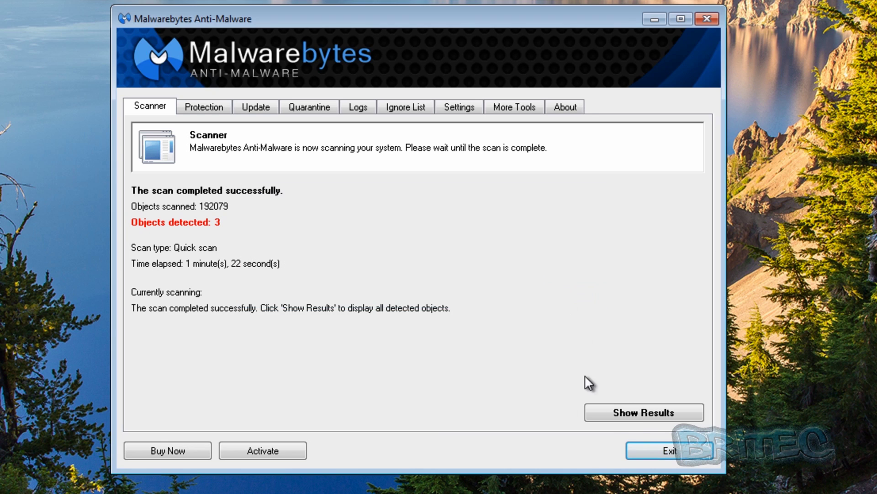
# Step: Review the scan results, remove the three detected trojans, and accept the restart prompt
pyautogui.click(634, 414)
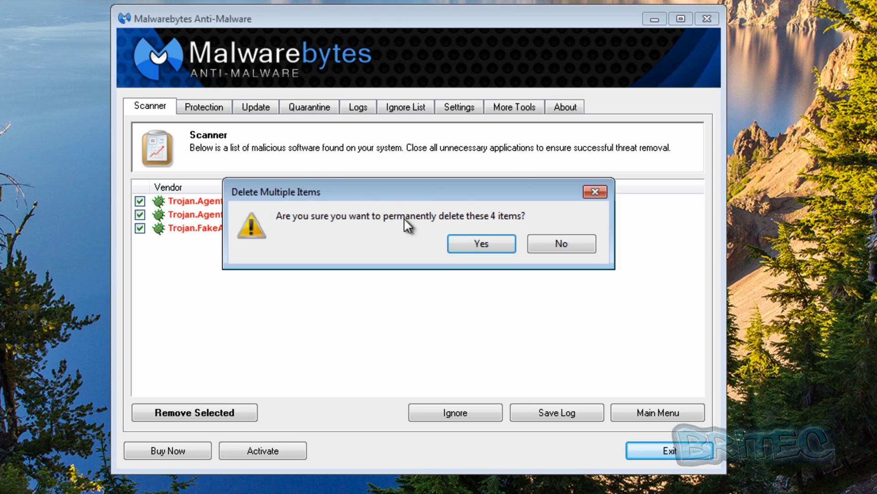
pyautogui.click(478, 243)
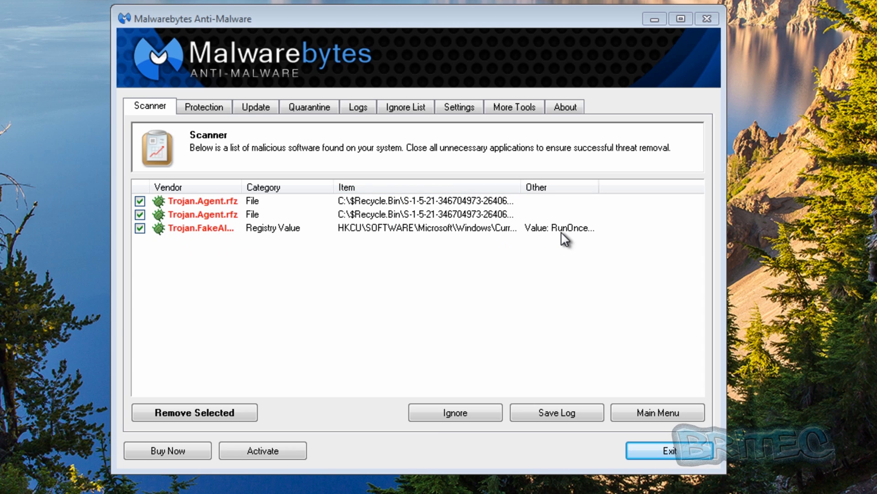
pyautogui.click(225, 412)
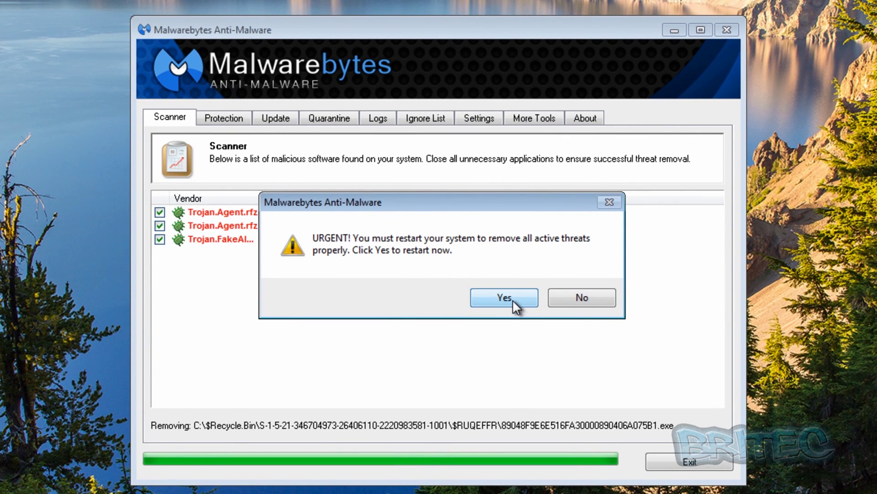
pyautogui.click(593, 299)
# Step: Exit Malwarebytes Anti-Malware, leaving the cleaned desktop visible
pyautogui.click(695, 459)
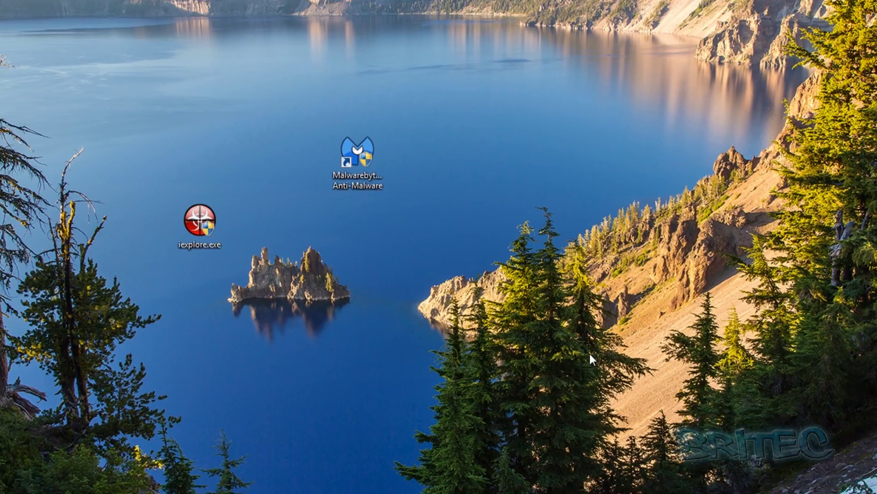